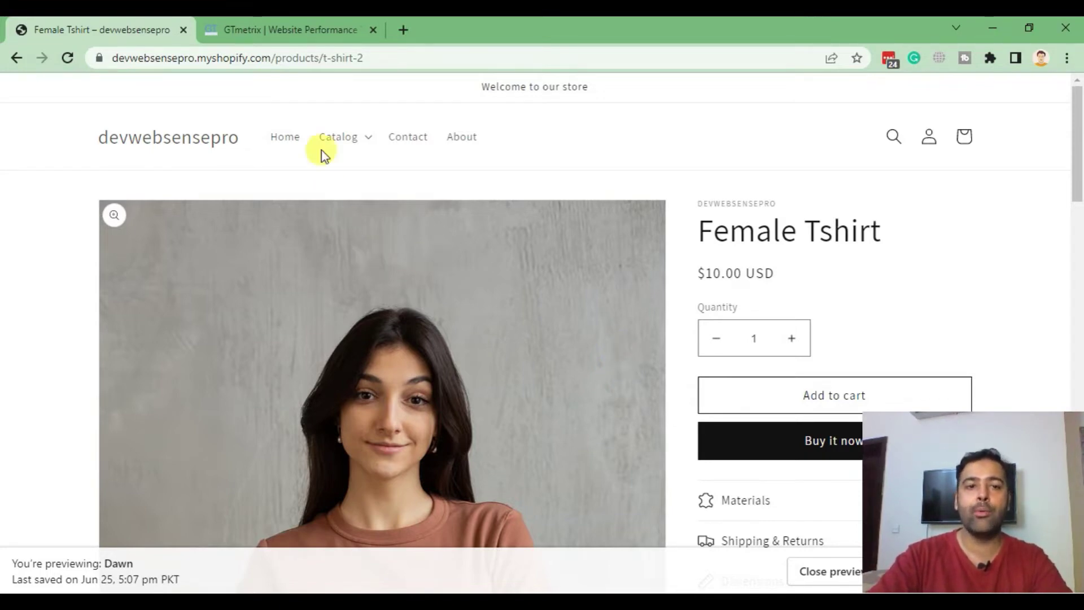
left_click(305, 27)
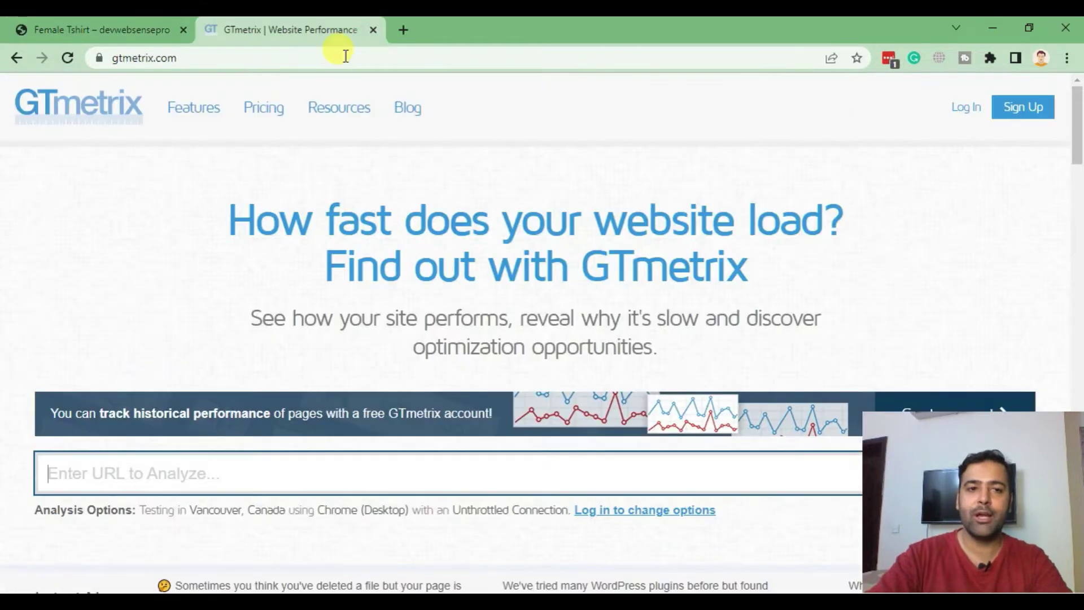
left_click(315, 476)
type("https://websensepro.com/")
key("Return")
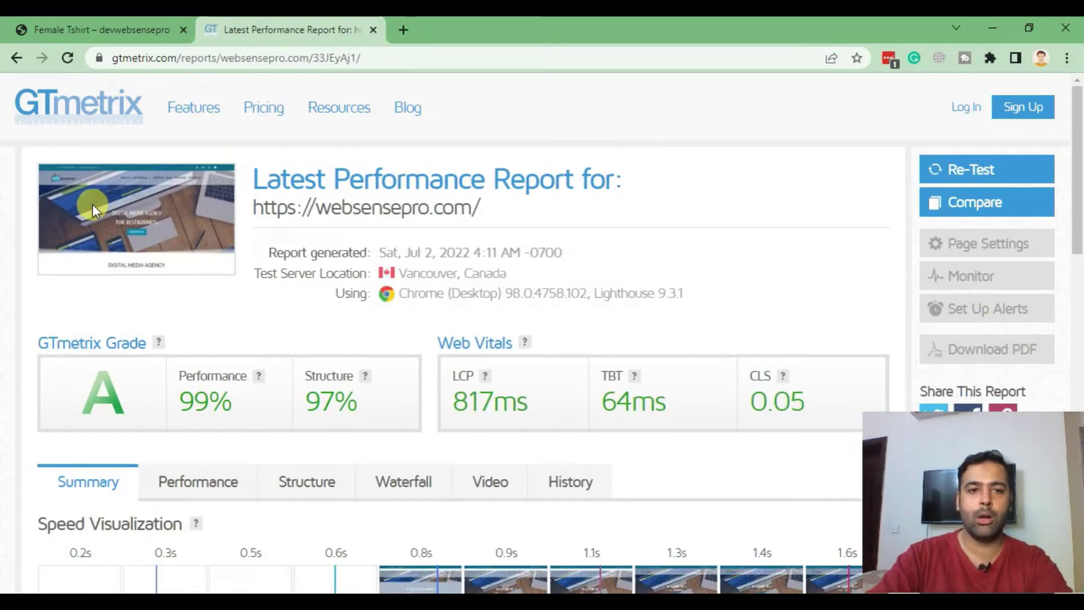
Review the report's grade A, 99% Performance and 97% Structure scores.
scroll(282, 259, "down", 3)
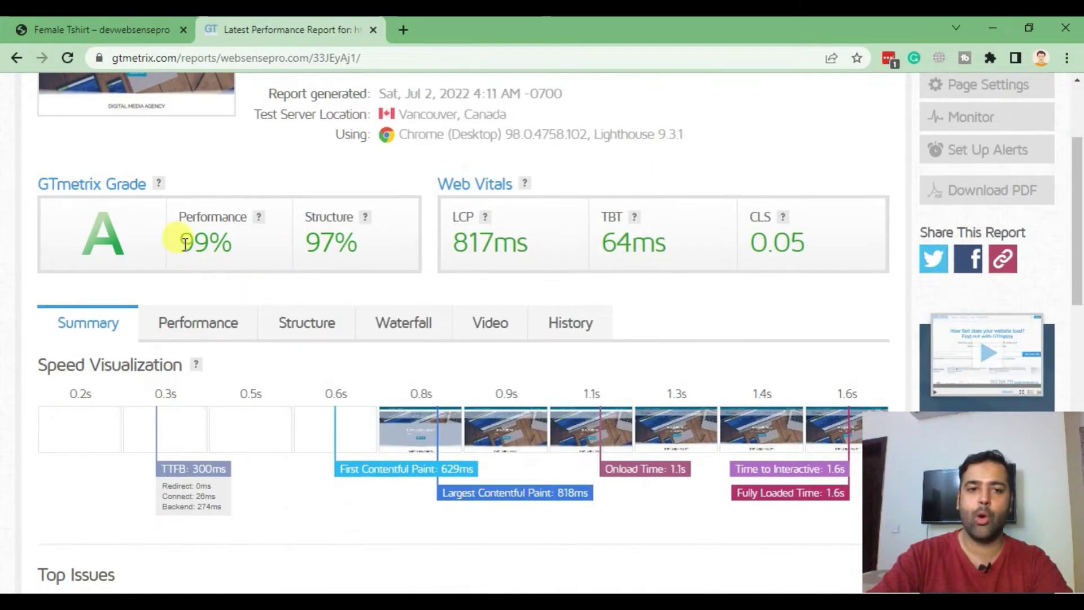
left_click_drag(179, 237, 207, 242)
left_click_drag(314, 225, 365, 269)
left_click(365, 269)
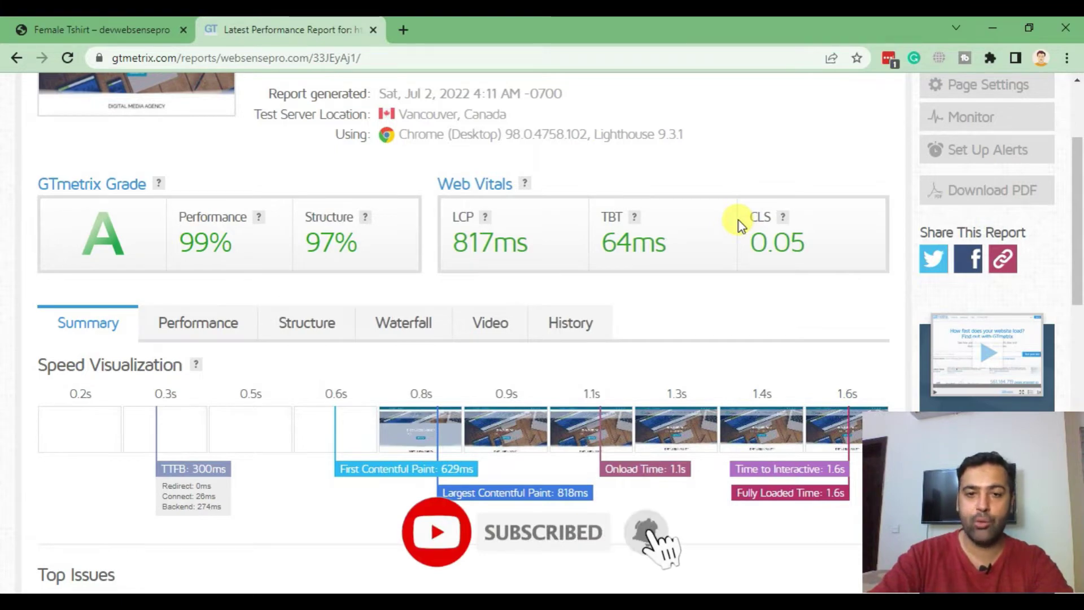
scroll(741, 226, "down", 3)
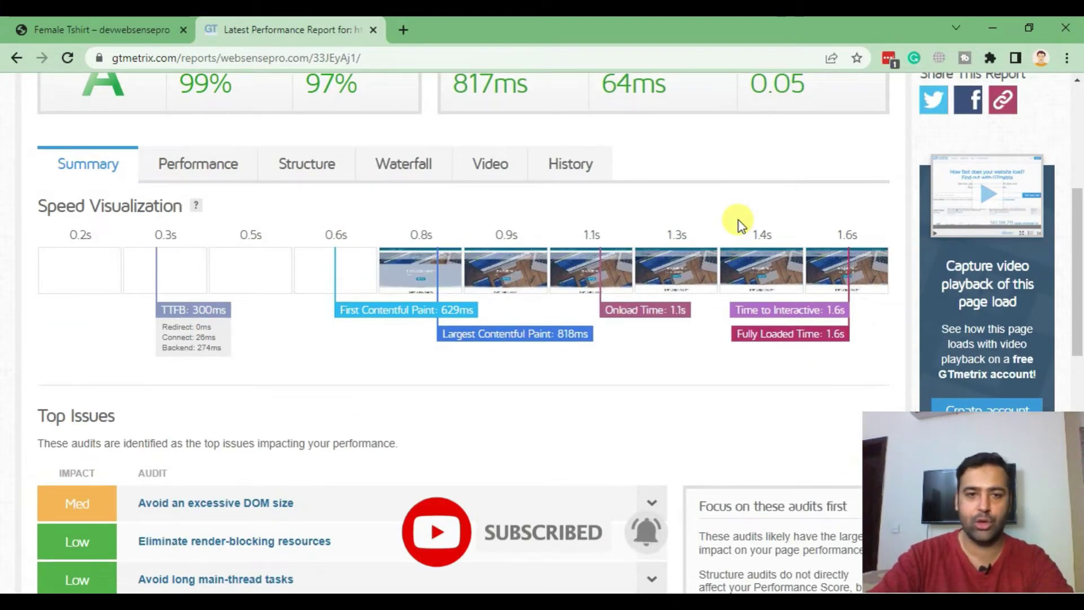
scroll(22, 322, "up", 6)
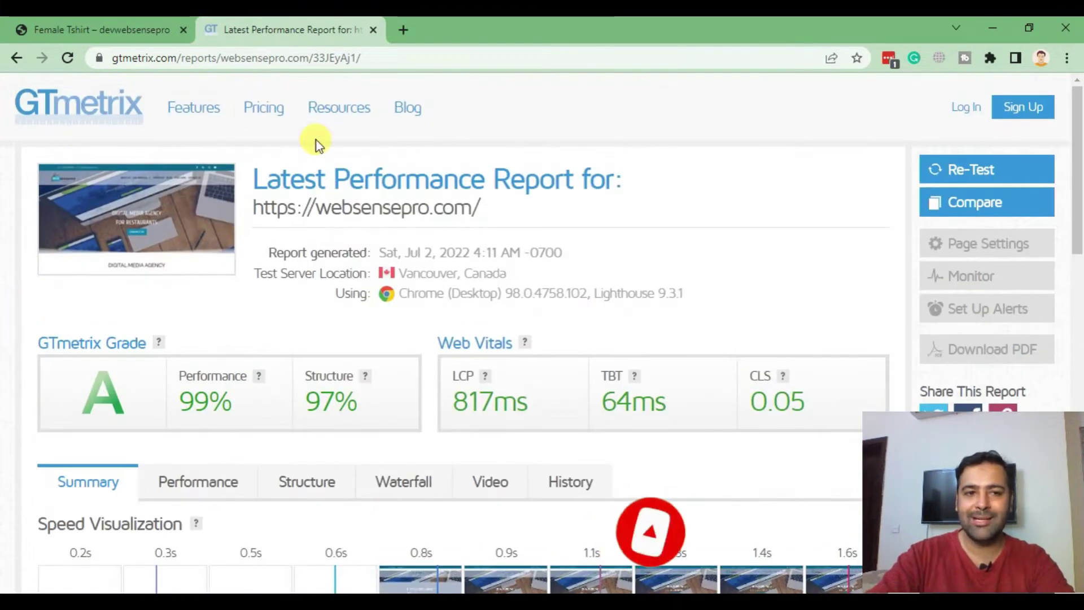
scroll(641, 145, "down", 6)
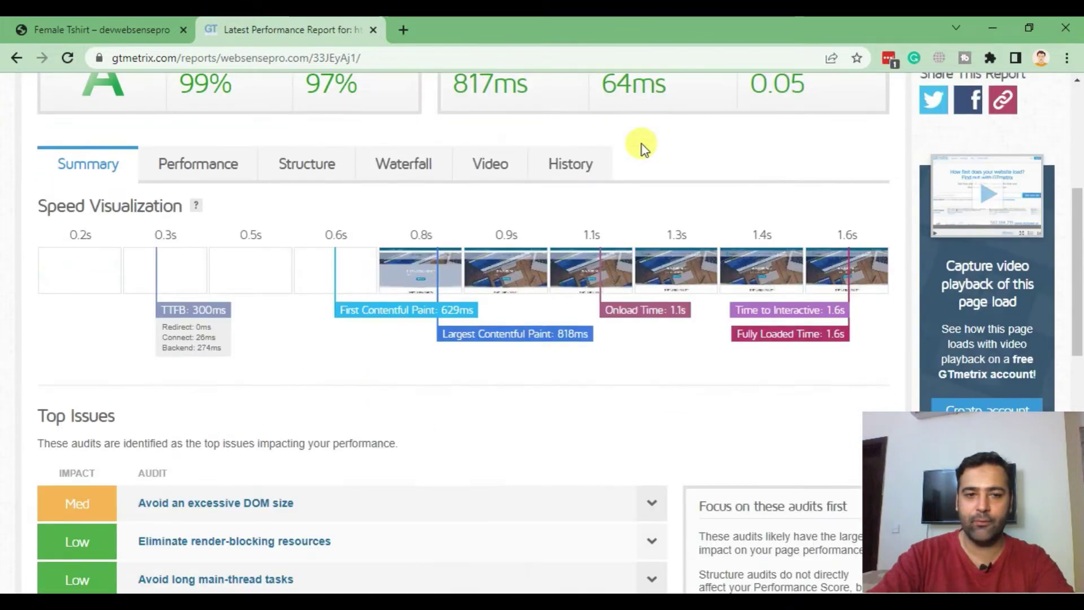
Show the report's Waterfall of individual requests.
left_click(406, 169)
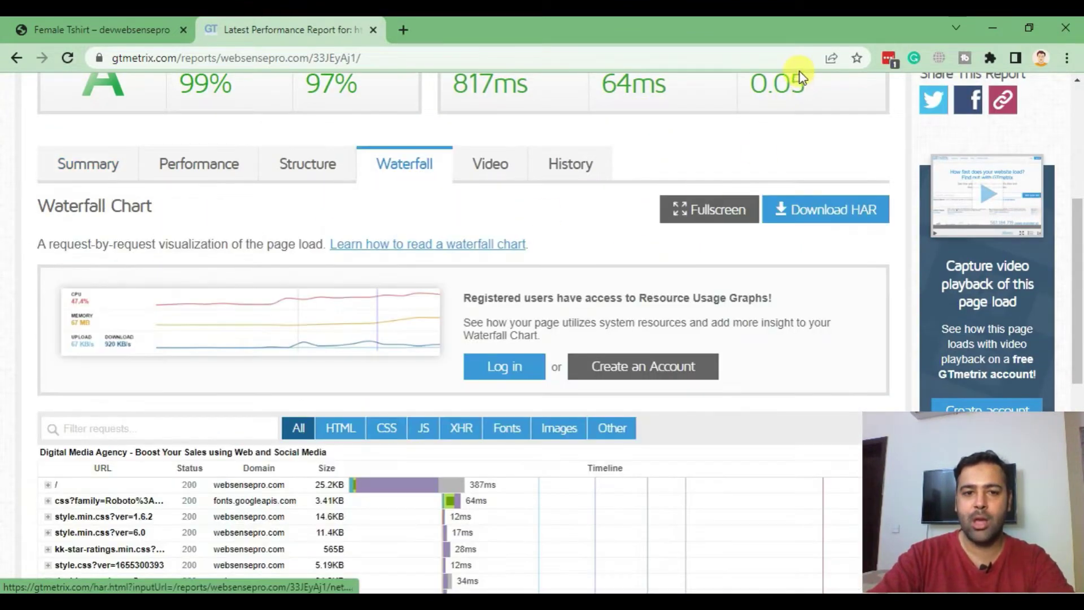
scroll(883, 230, "down", 3)
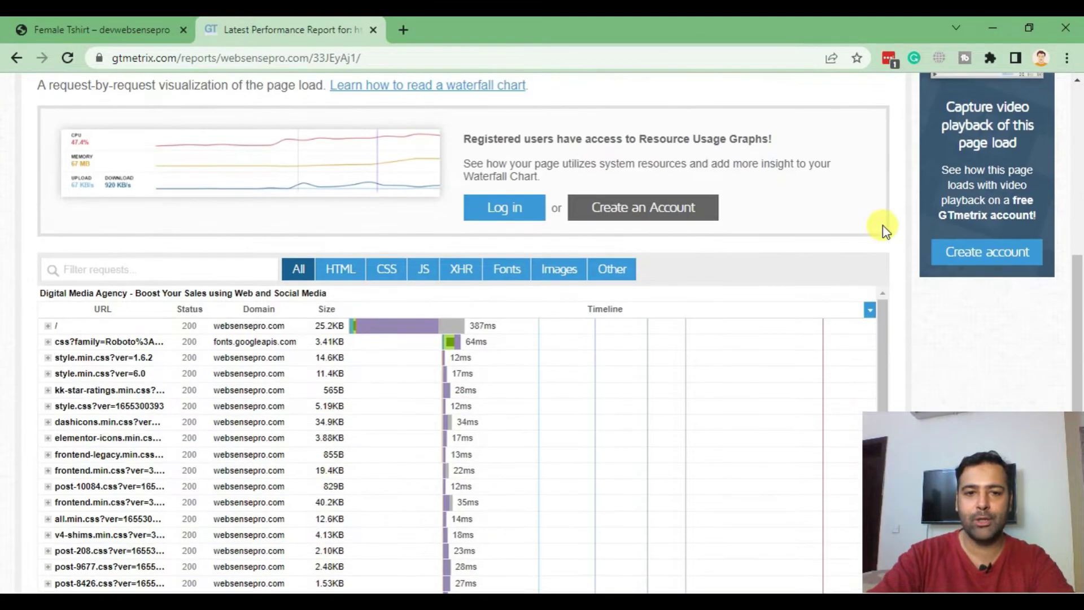
scroll(884, 229, "down", 3)
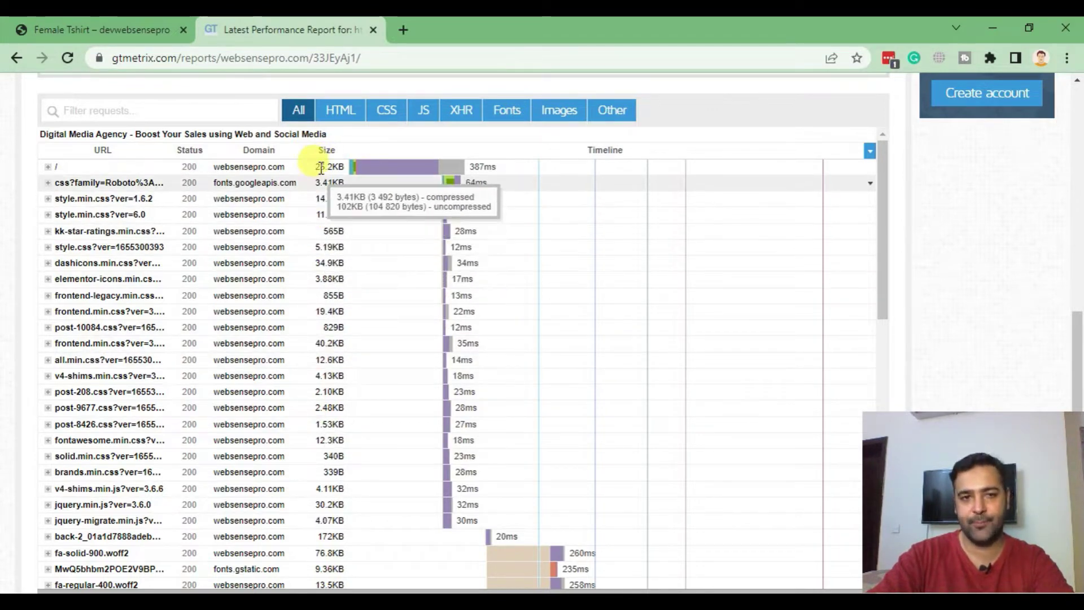
Sort the requests by size, largest first, review the biggest files, then return to Shopify.
left_click(325, 150)
left_click(324, 155)
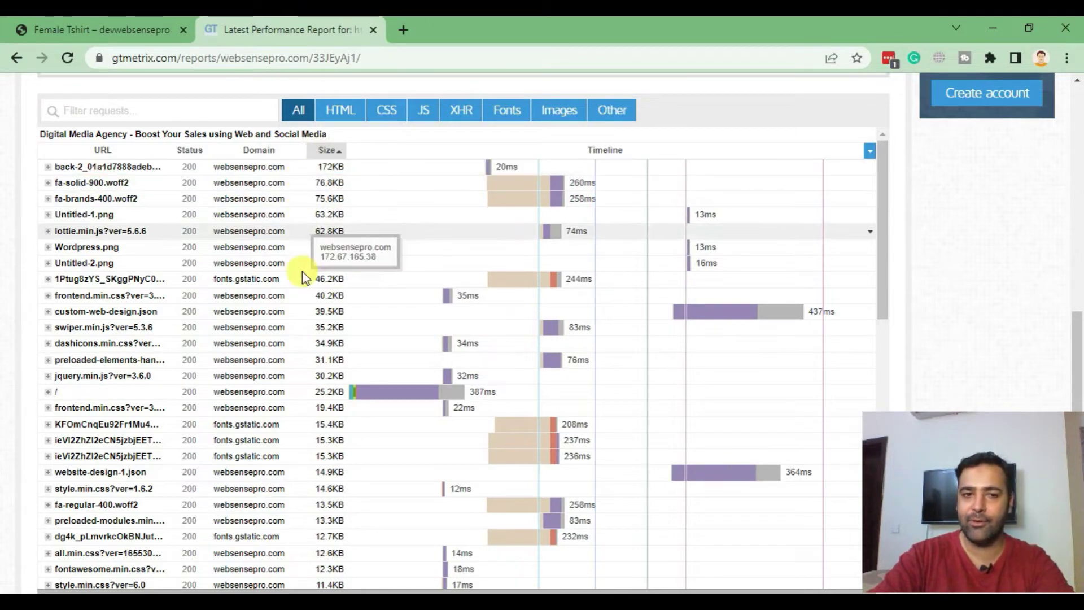
scroll(314, 375, "up", 5)
scroll(314, 376, "down", 5)
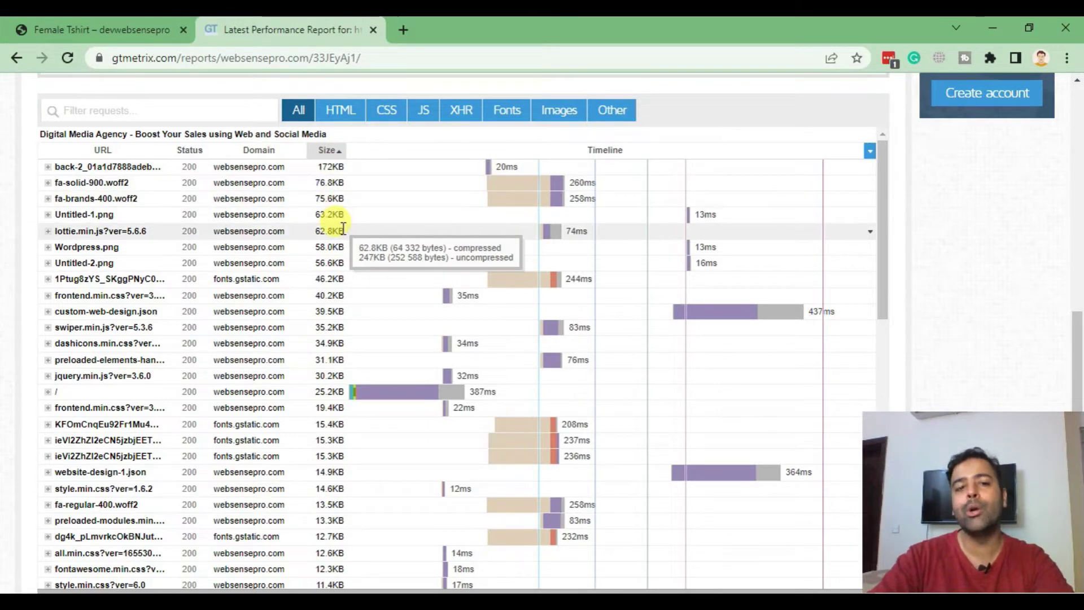
scroll(469, 294, "up", 3)
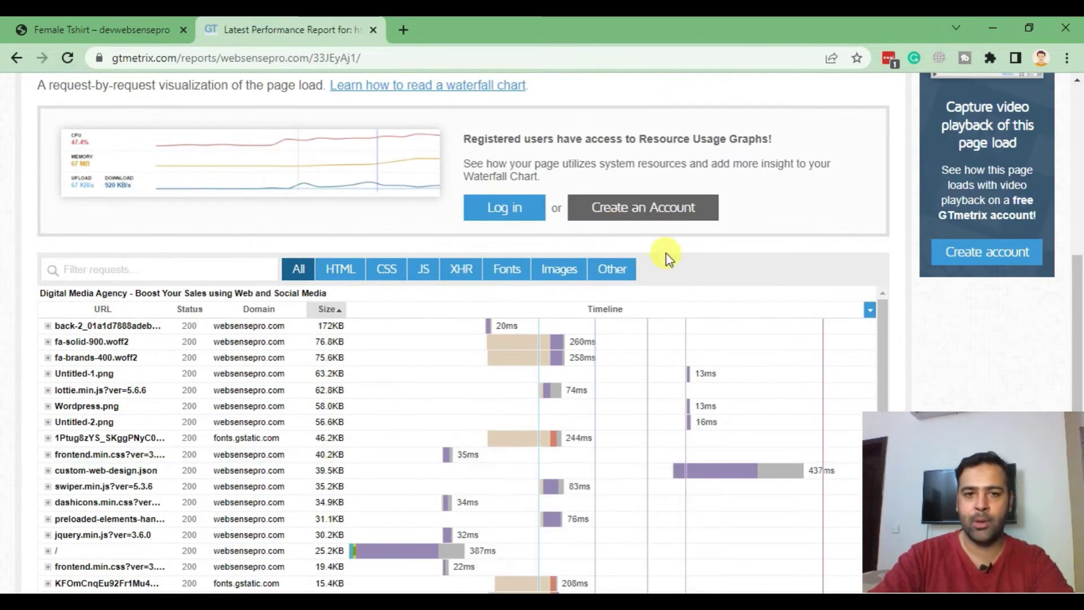
scroll(391, 299, "down", 3)
scroll(449, 398, "up", 6)
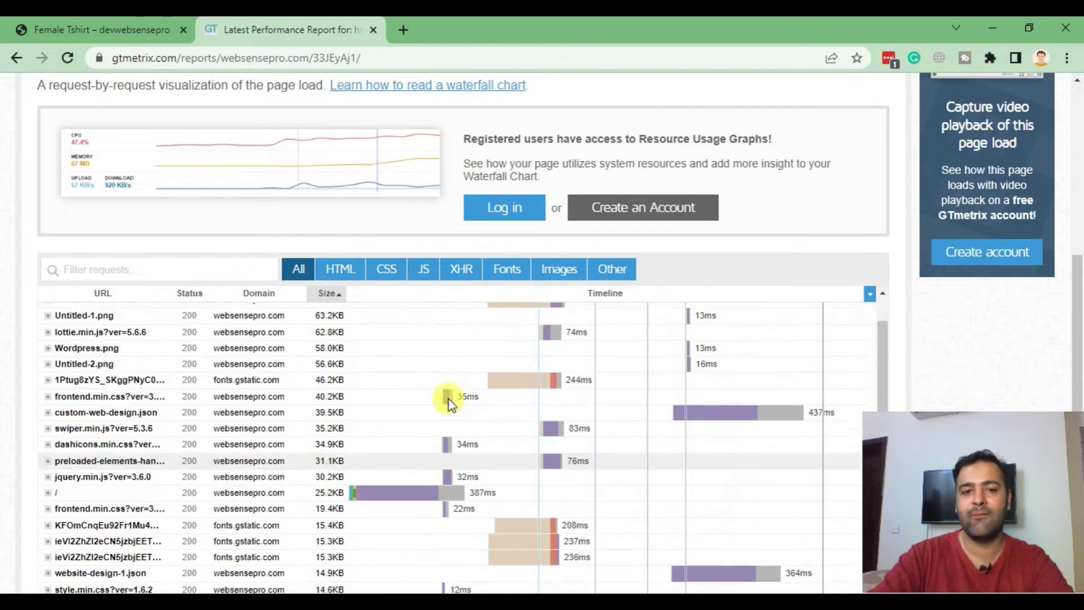
scroll(869, 243, "down", 5)
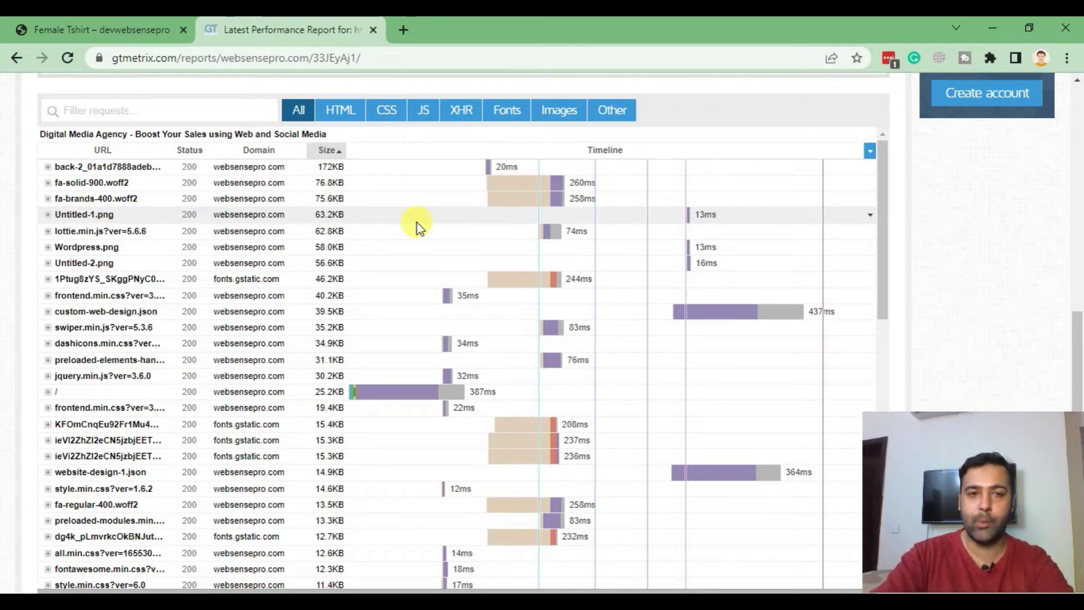
left_click(108, 28)
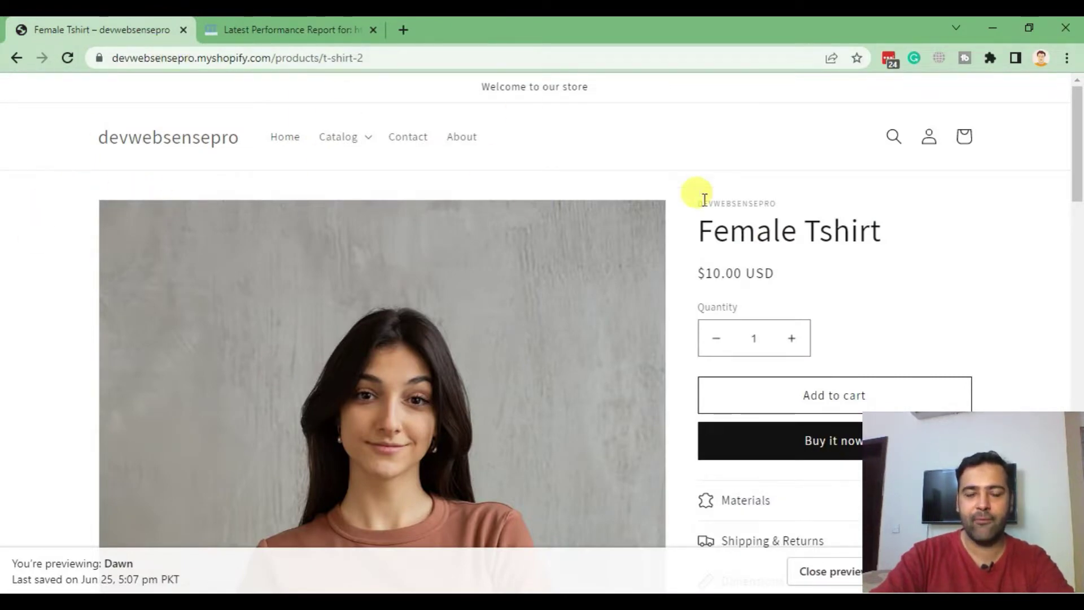
Inspect the product photo's img element in the browser's DevTools.
scroll(705, 205, "down", 2)
scroll(692, 331, "down", 3)
scroll(683, 264, "up", 3)
scroll(683, 264, "down", 5)
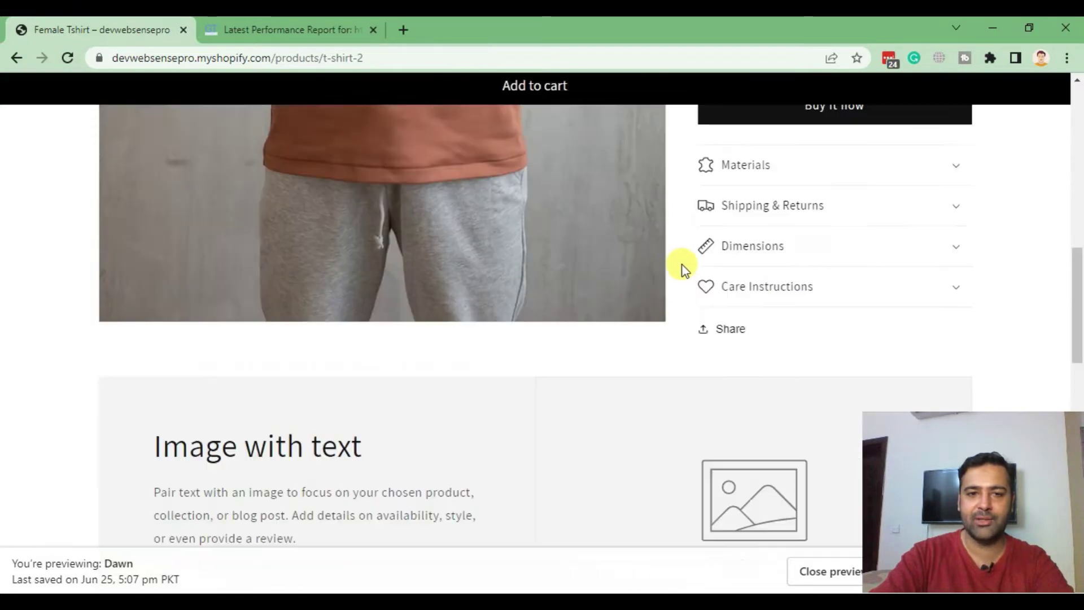
scroll(682, 266, "up", 1)
scroll(679, 269, "up", 5)
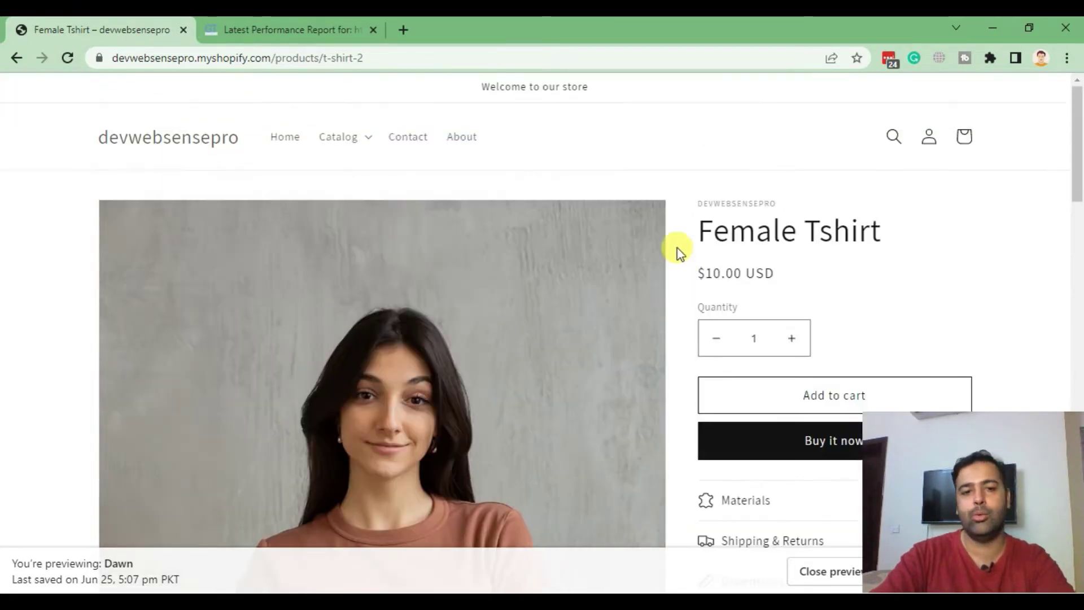
scroll(677, 247, "down", 2)
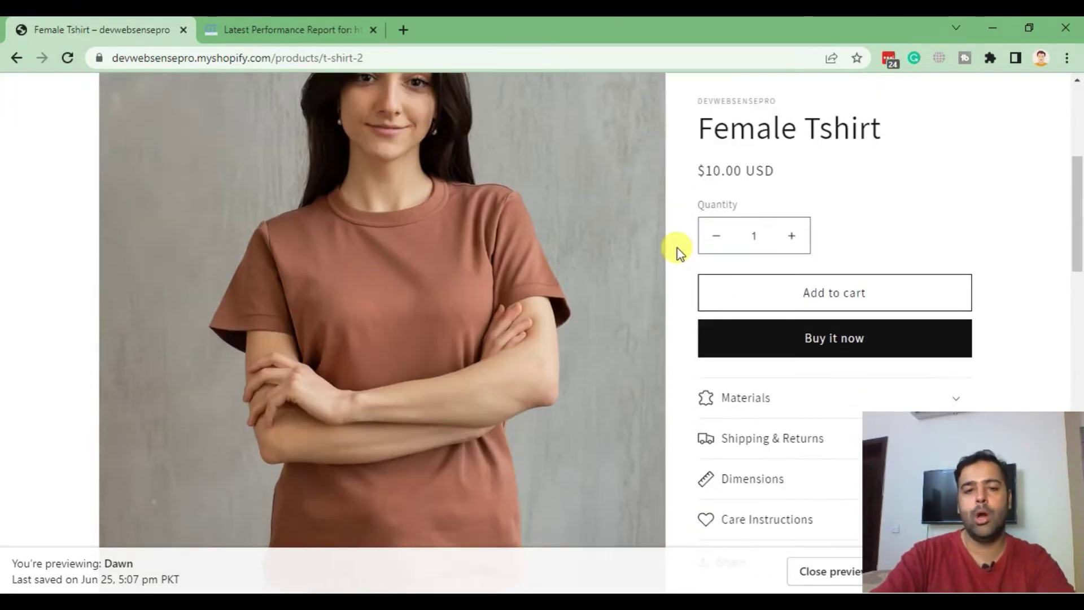
right_click(228, 299)
key("Escape")
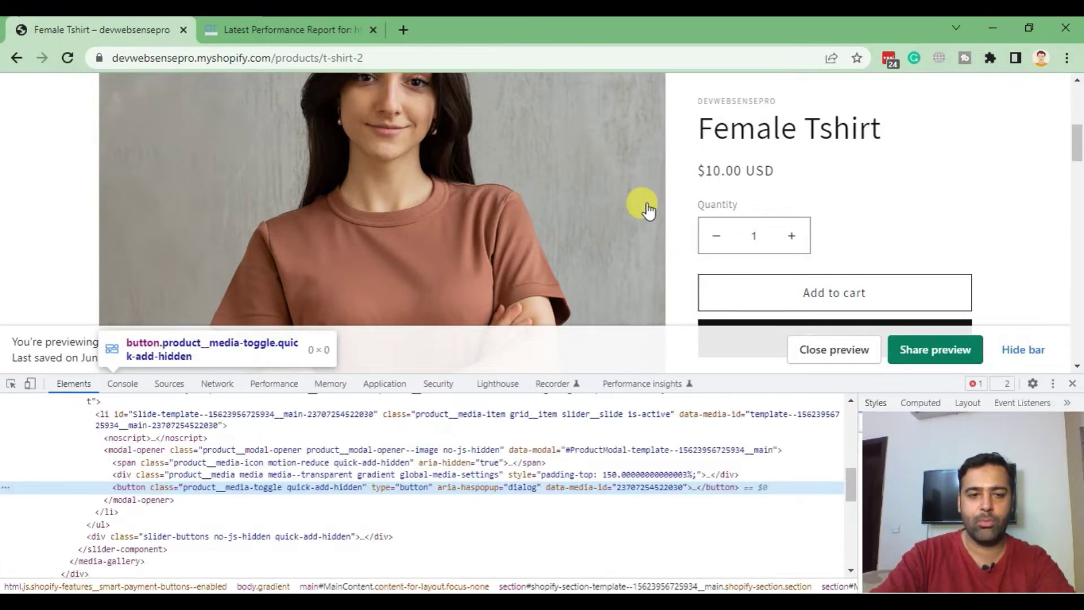
left_click(109, 475)
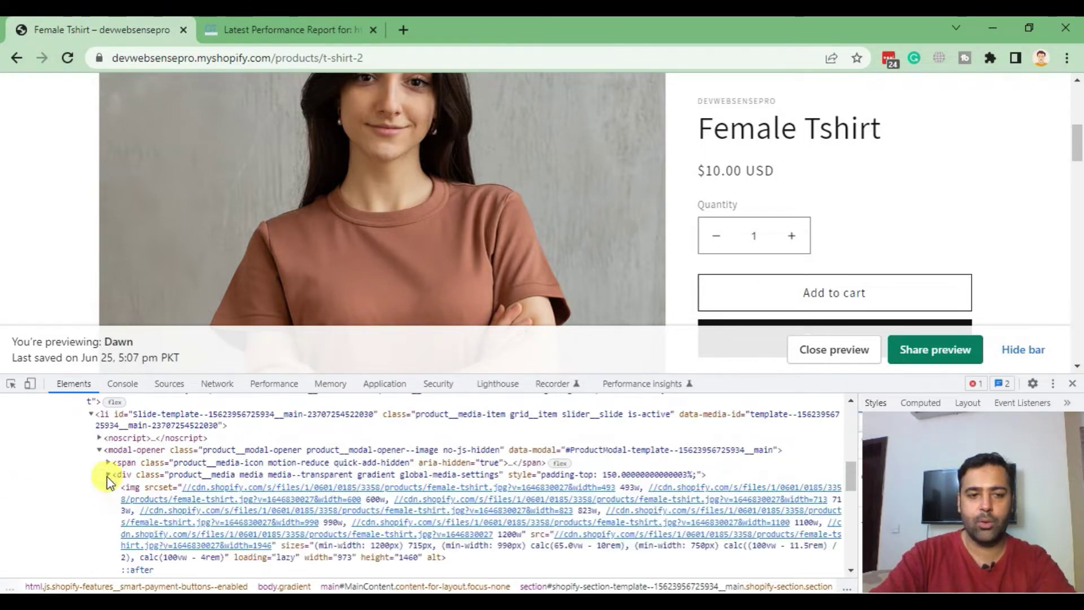
left_click(140, 486)
Compare the image's 713 × 1073 px rendered size with its 1100 × 1650 px intrinsic size.
mouse_move(291, 492)
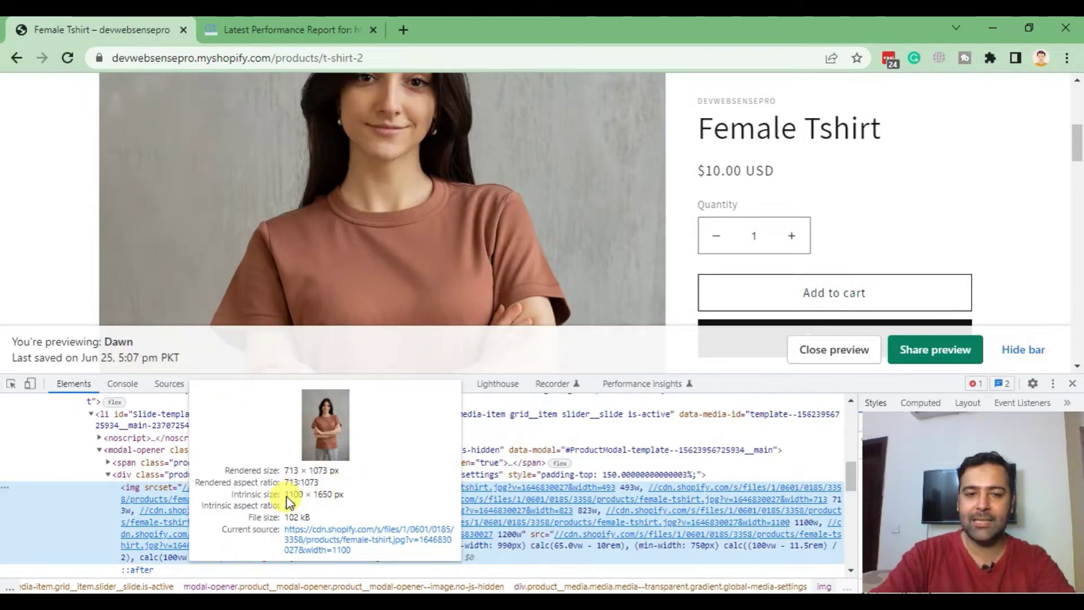
left_click_drag(286, 496, 344, 496)
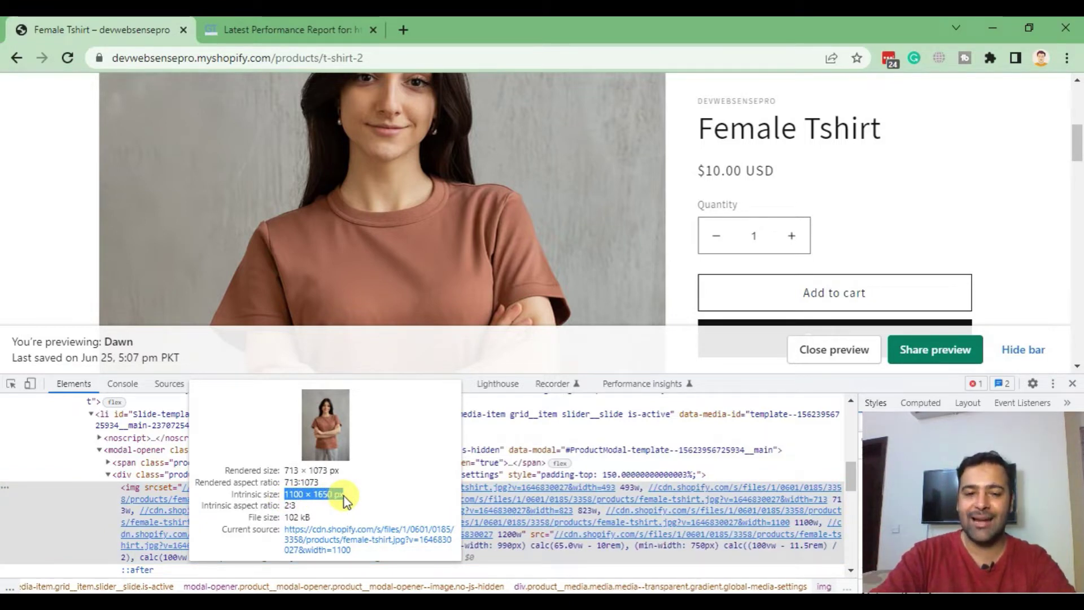
left_click_drag(284, 471, 326, 471)
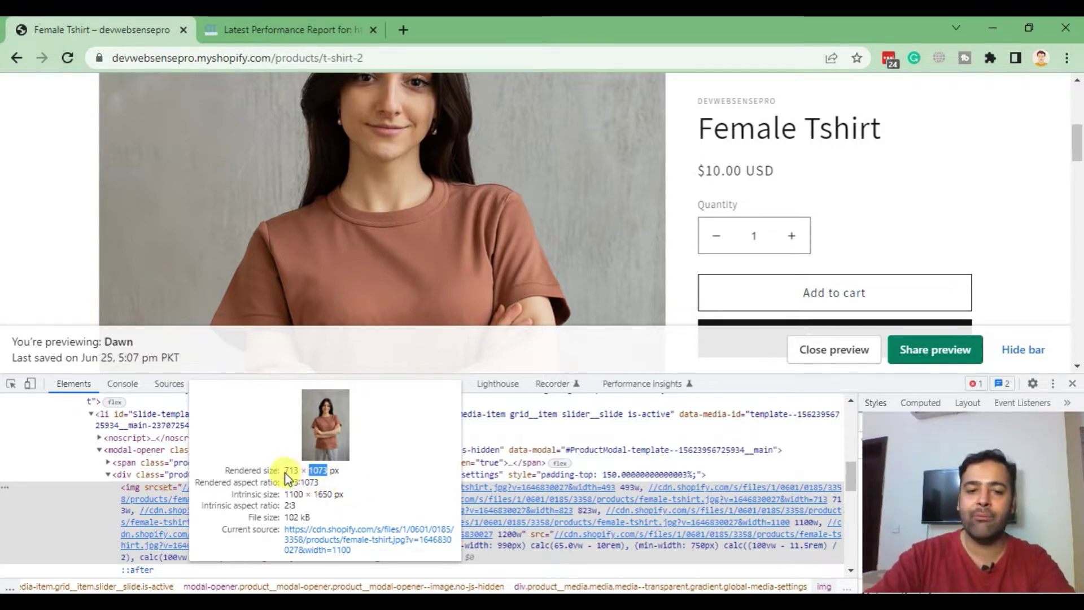
left_click_drag(326, 469, 338, 469)
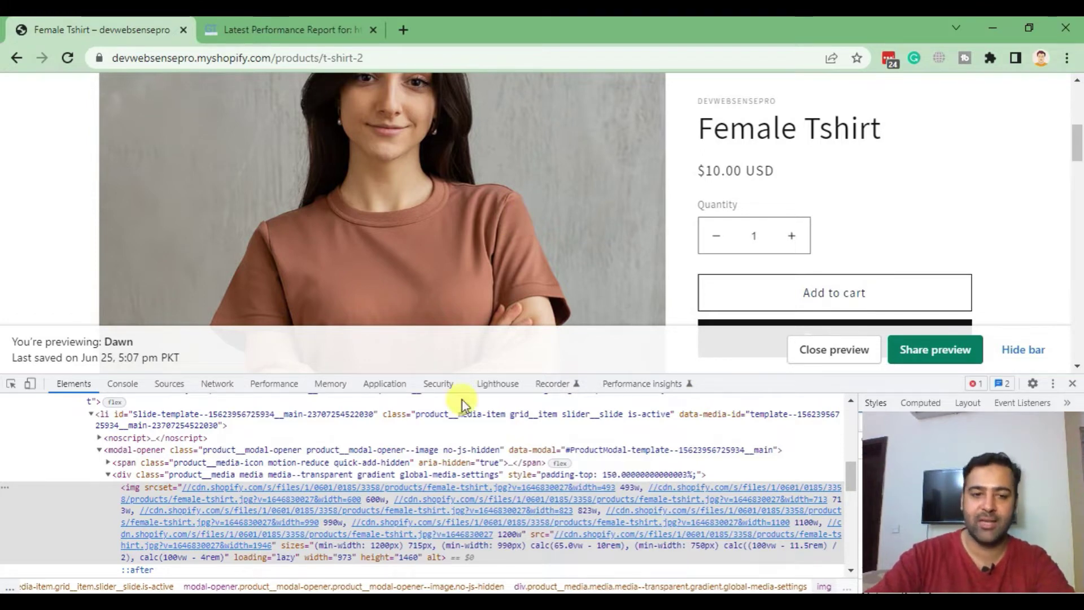
mouse_move(257, 495)
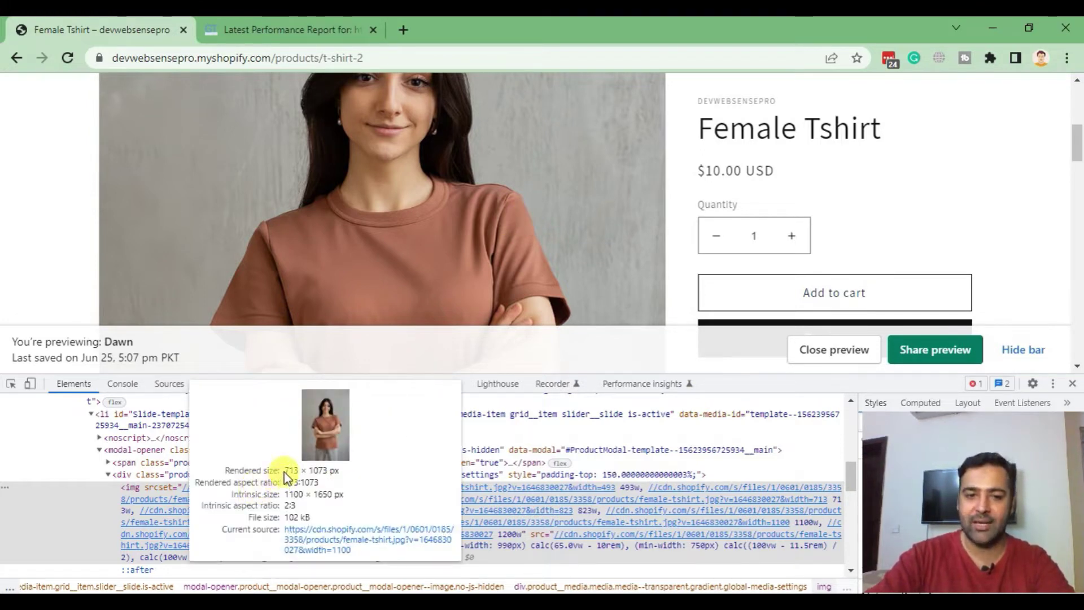
left_click_drag(285, 471, 343, 475)
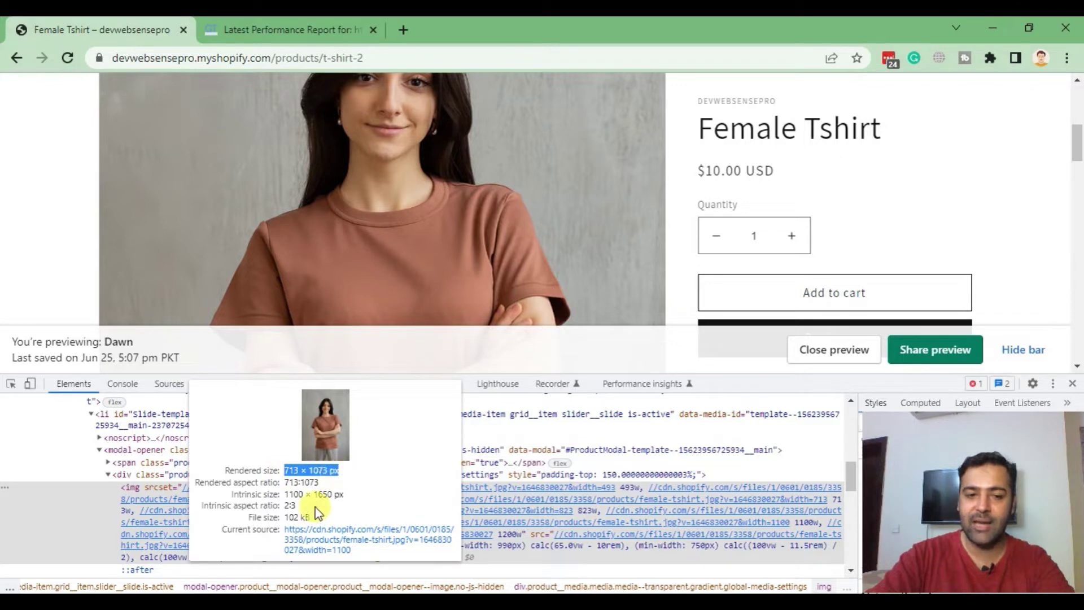
left_click_drag(285, 494, 346, 497)
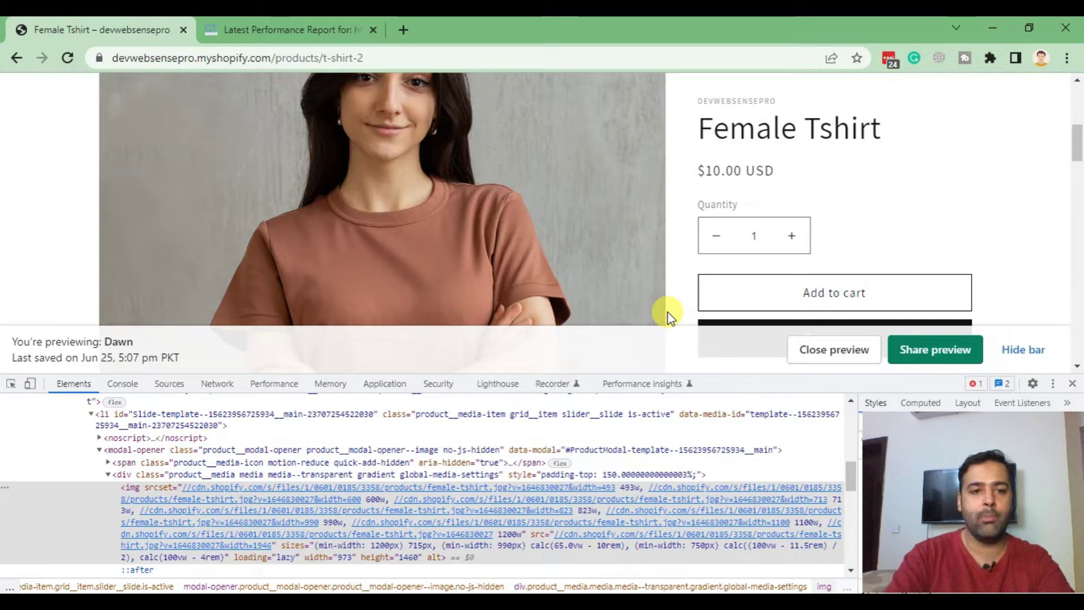
Launch Photoshop CS6 from the Windows Start menu by searching 'adob'.
key("super")
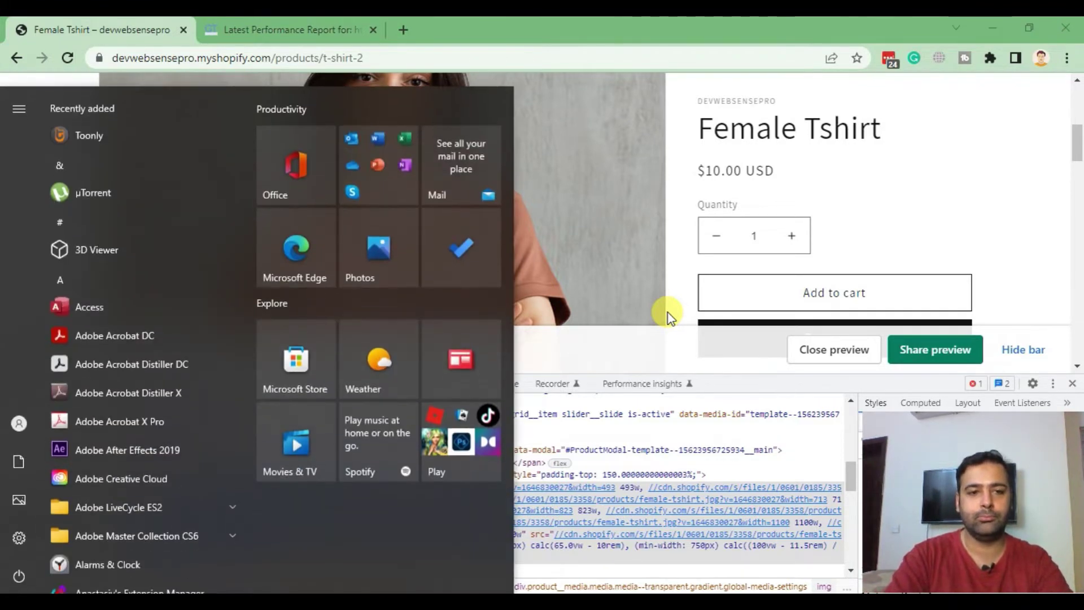
type("adob")
key("Return")
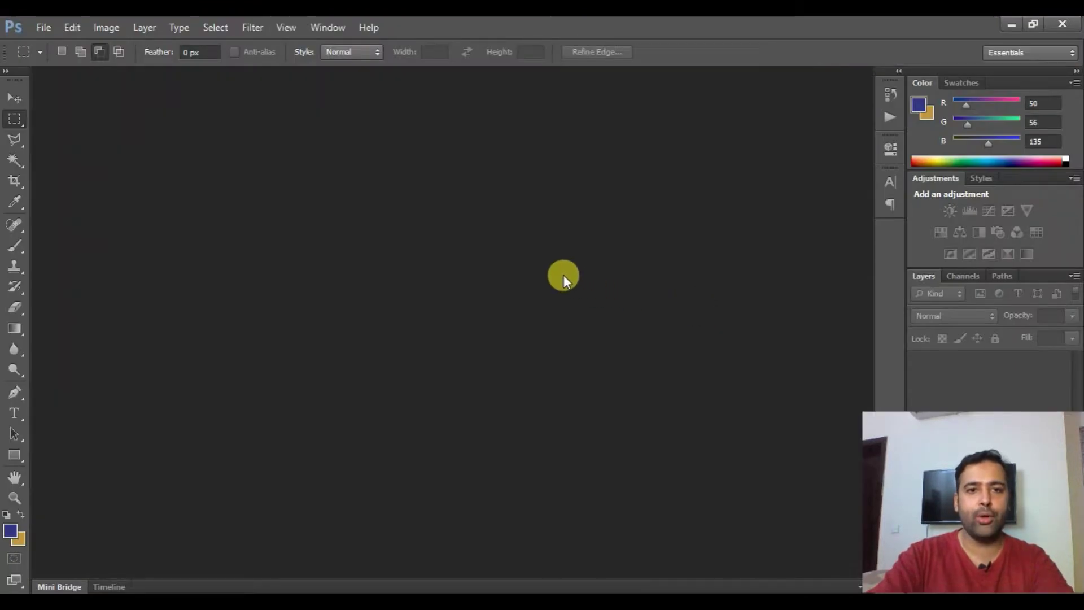
Browse the File > Open dialog to the Downloads folder.
left_click(45, 29)
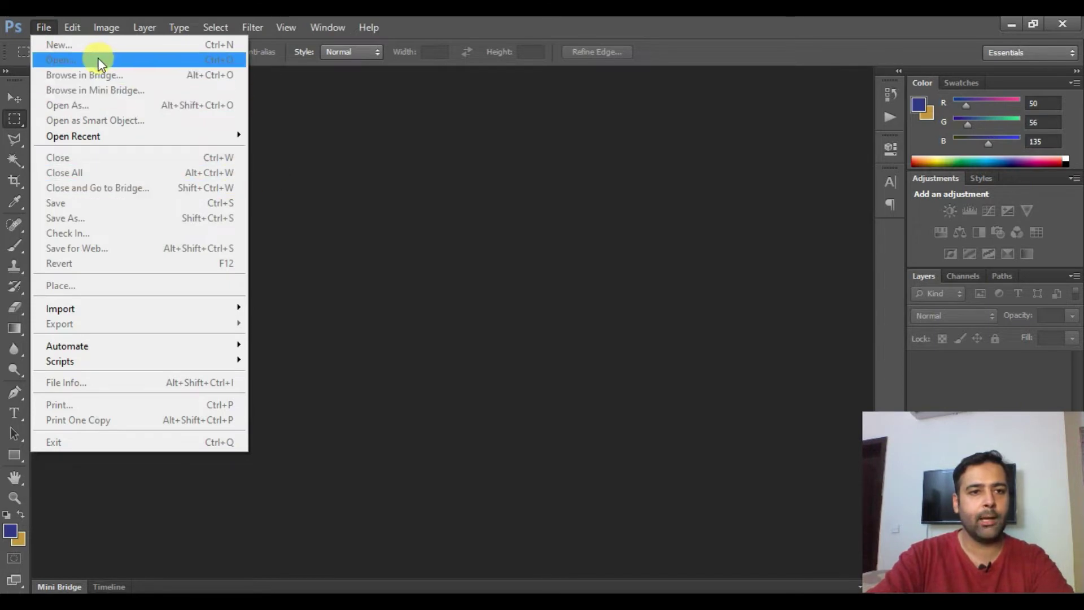
left_click(100, 60)
left_click(45, 27)
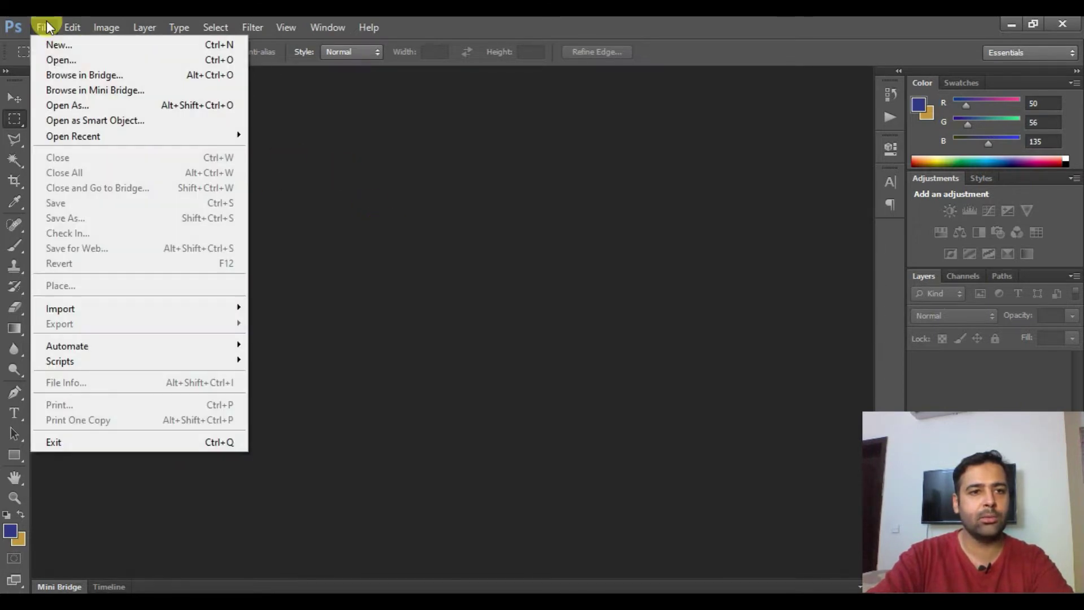
left_click(52, 56)
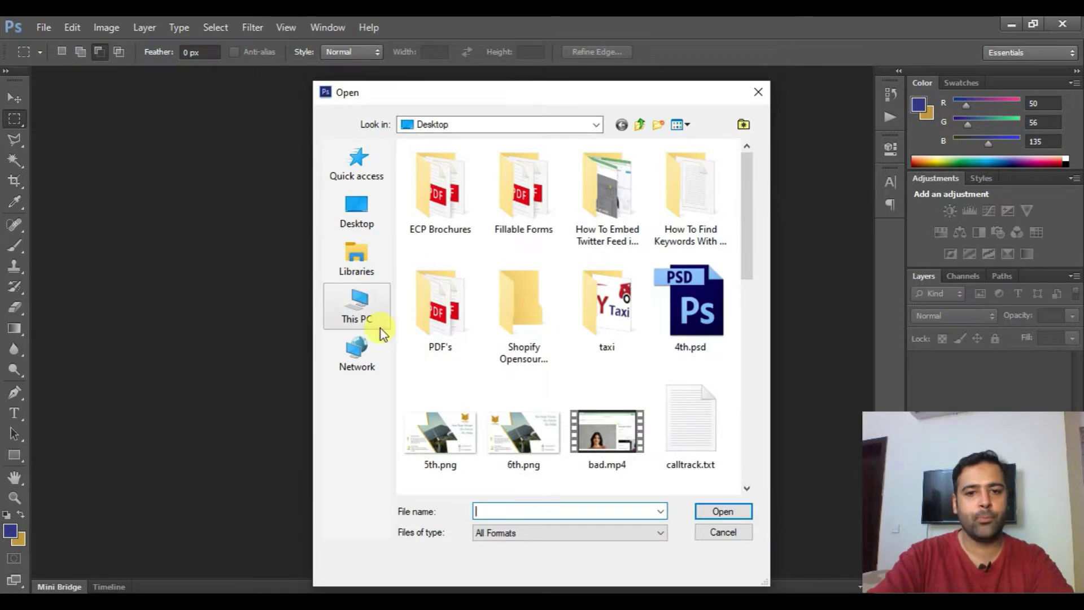
scroll(554, 299, "down", 5)
scroll(554, 300, "up", 5)
left_click(355, 260)
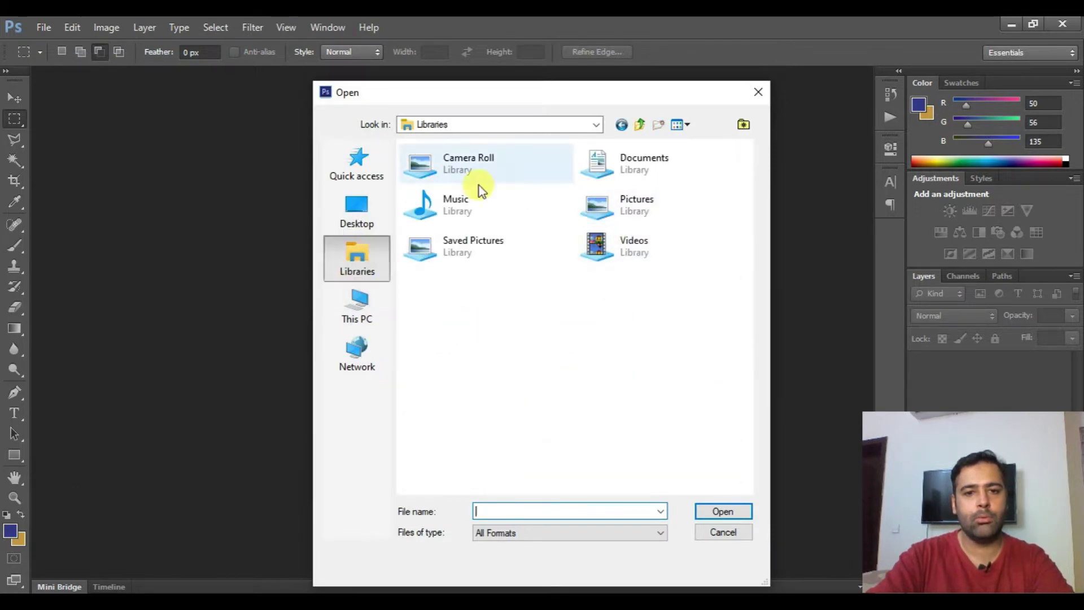
left_click(357, 221)
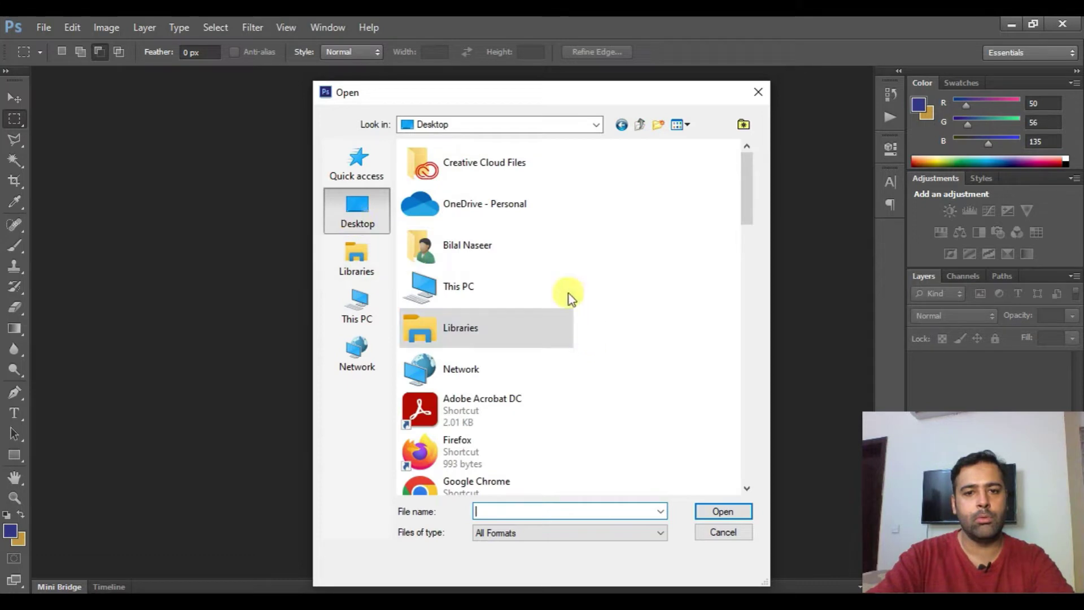
double_click(519, 248)
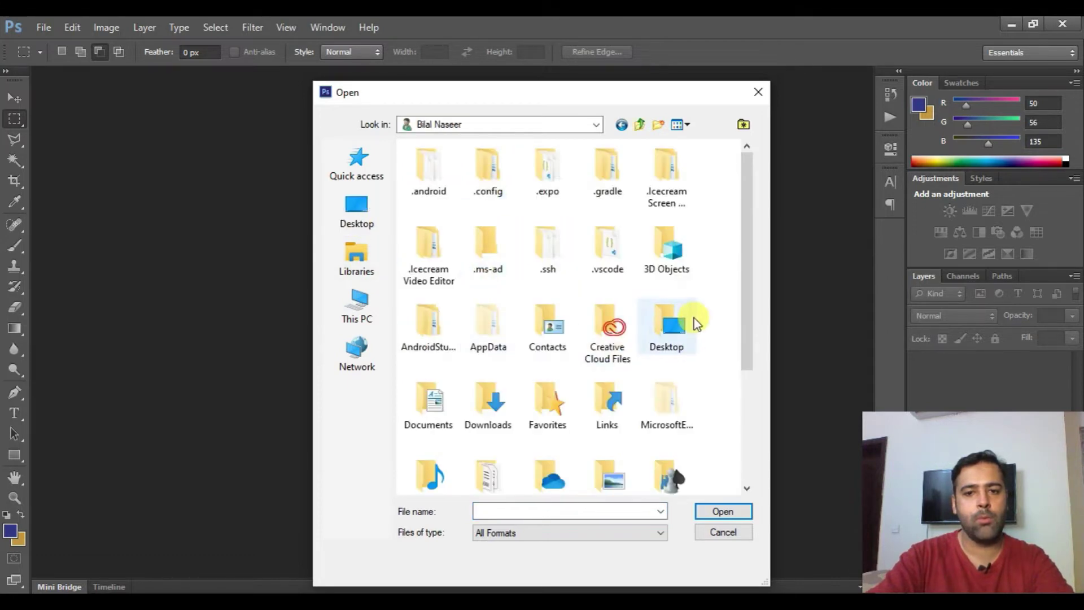
left_click(495, 402)
double_click(495, 402)
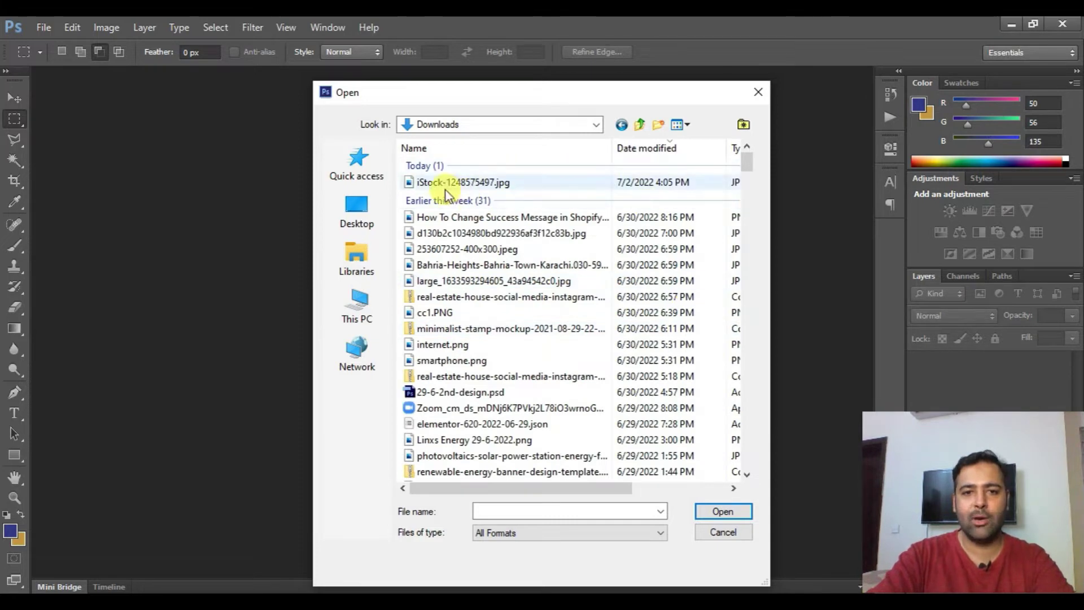
Open iStock-1248575497.jpg from Downloads.
left_click_drag(597, 487, 692, 481)
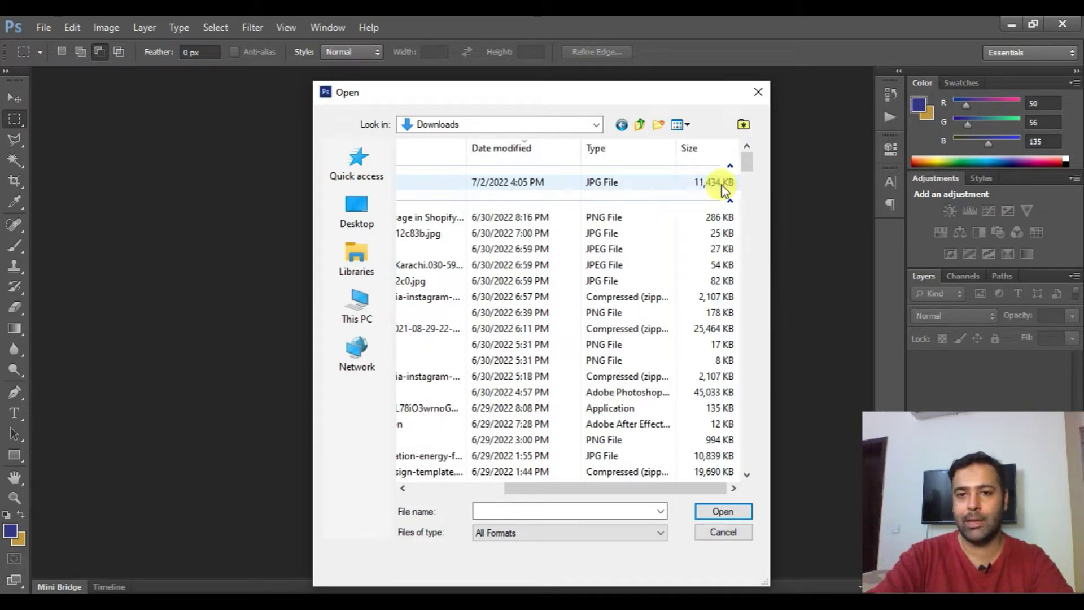
left_click_drag(655, 487, 447, 480)
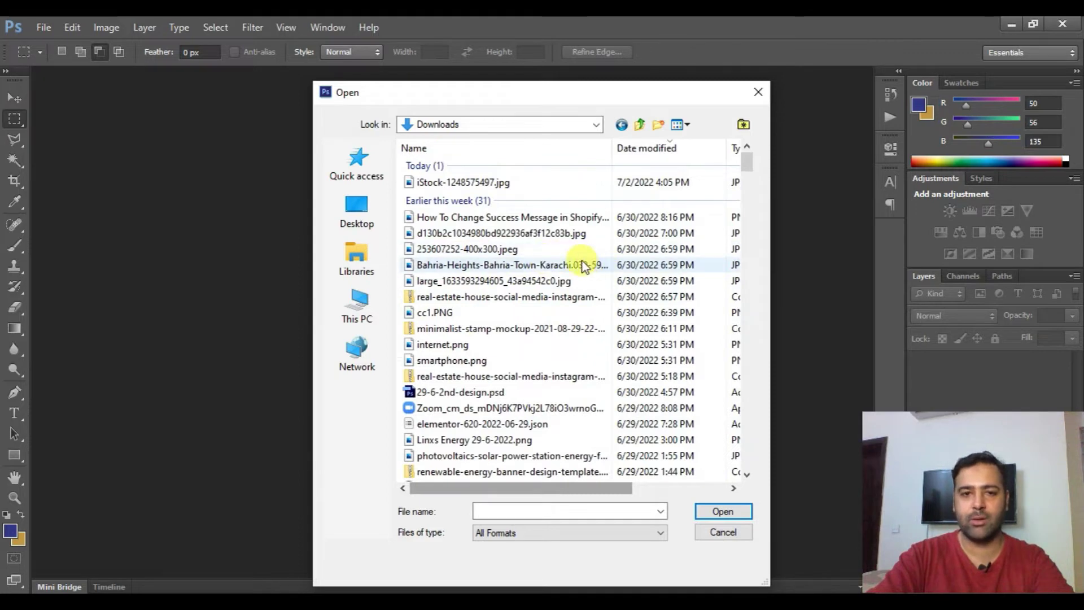
left_click(494, 182)
left_click(724, 511)
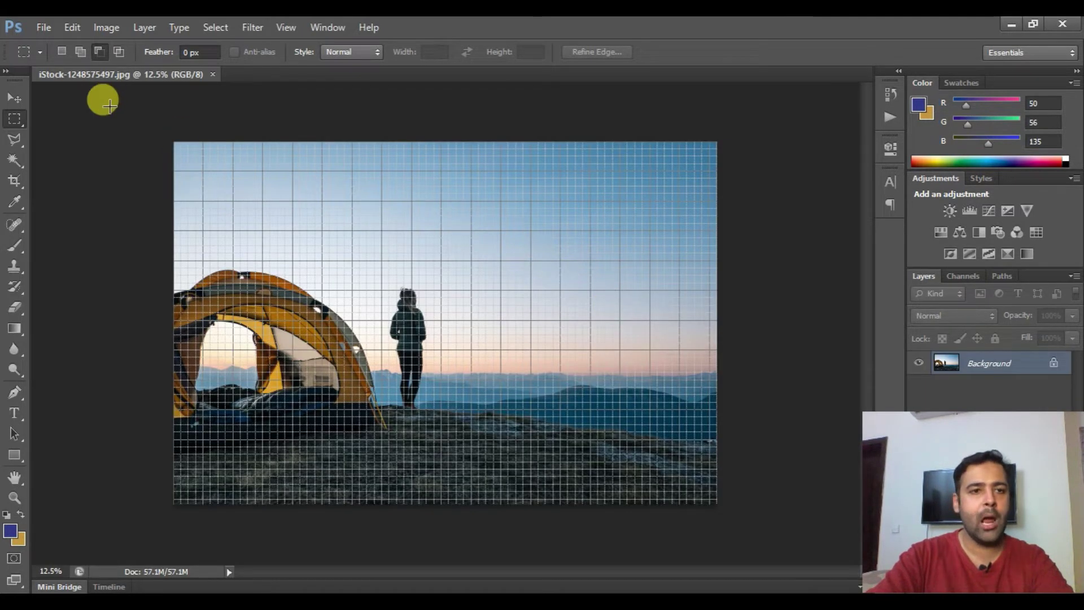
Convert the locked Background layer into an editable Layer 0.
double_click(1044, 363)
left_click(697, 204)
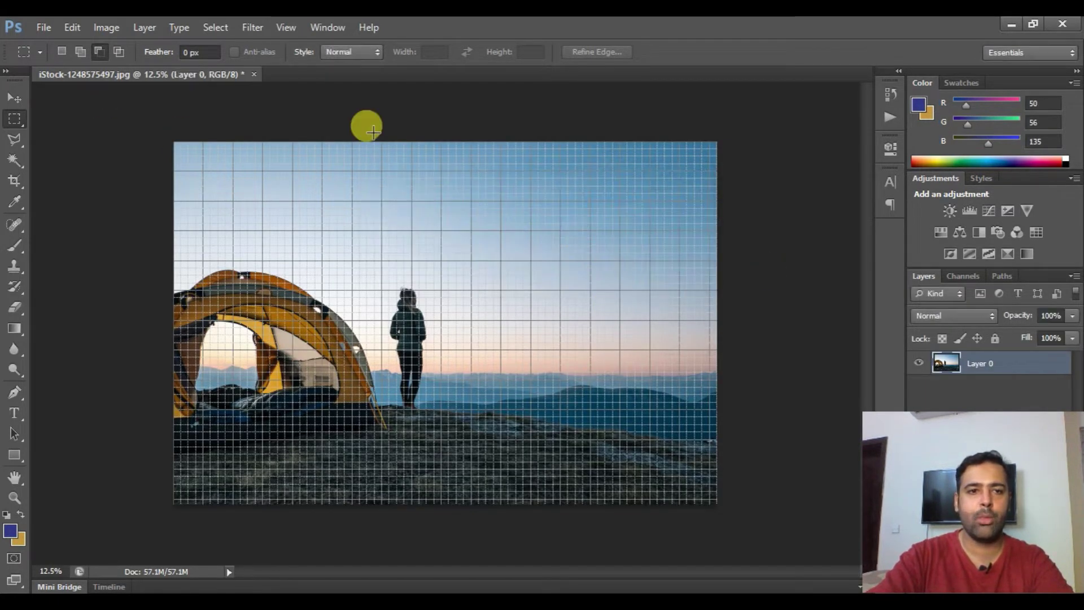
left_click(105, 28)
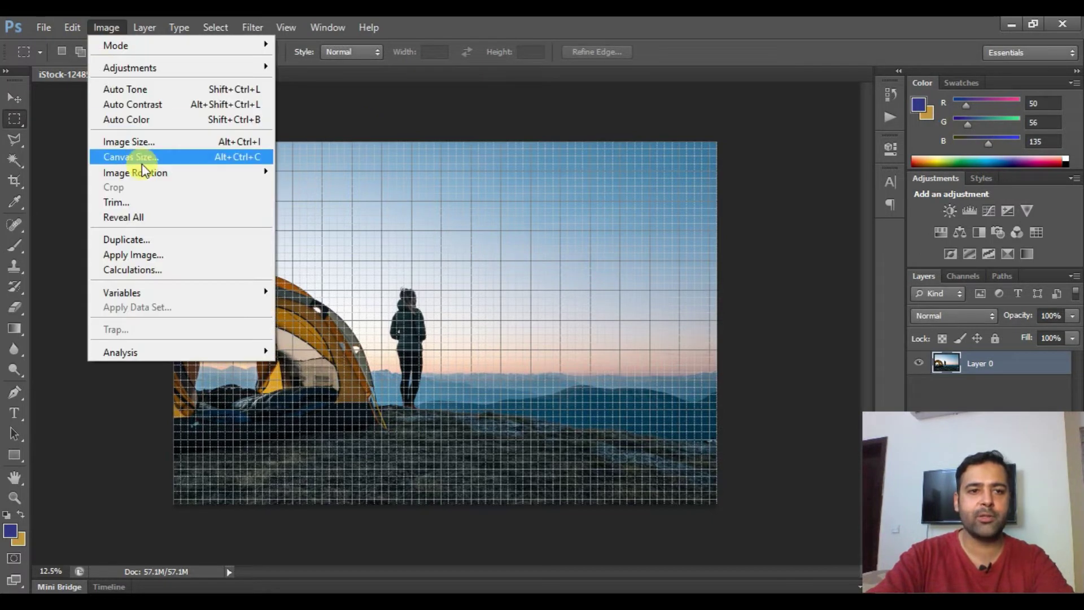
Set the image width to 1500 pixels (1500 × 1000, proportions constrained) and reopen Image Size to verify.
left_click(152, 148)
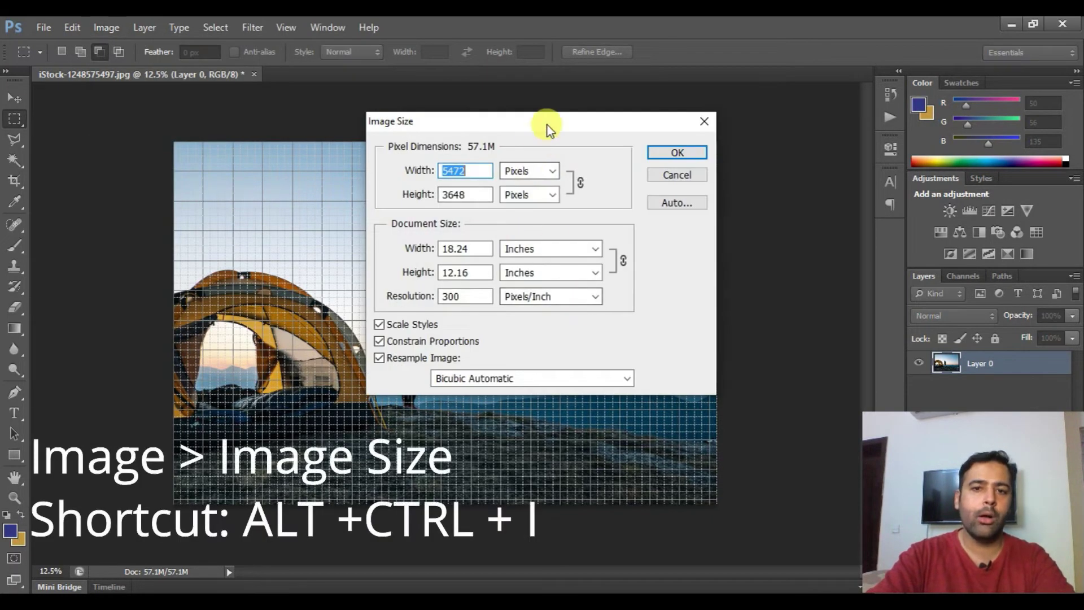
left_click_drag(715, 195, 719, 239)
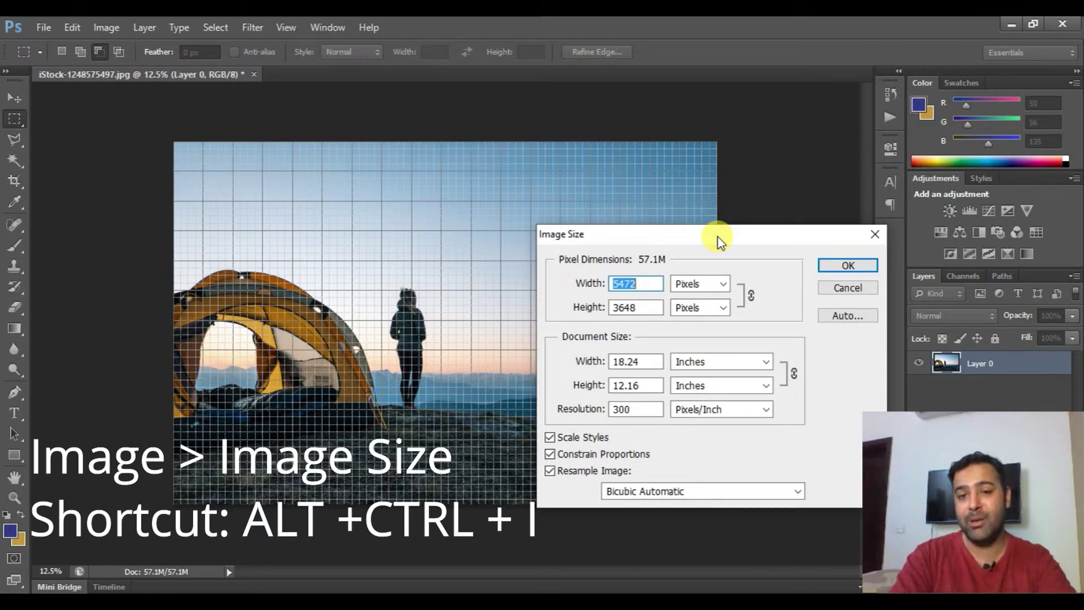
type("1500")
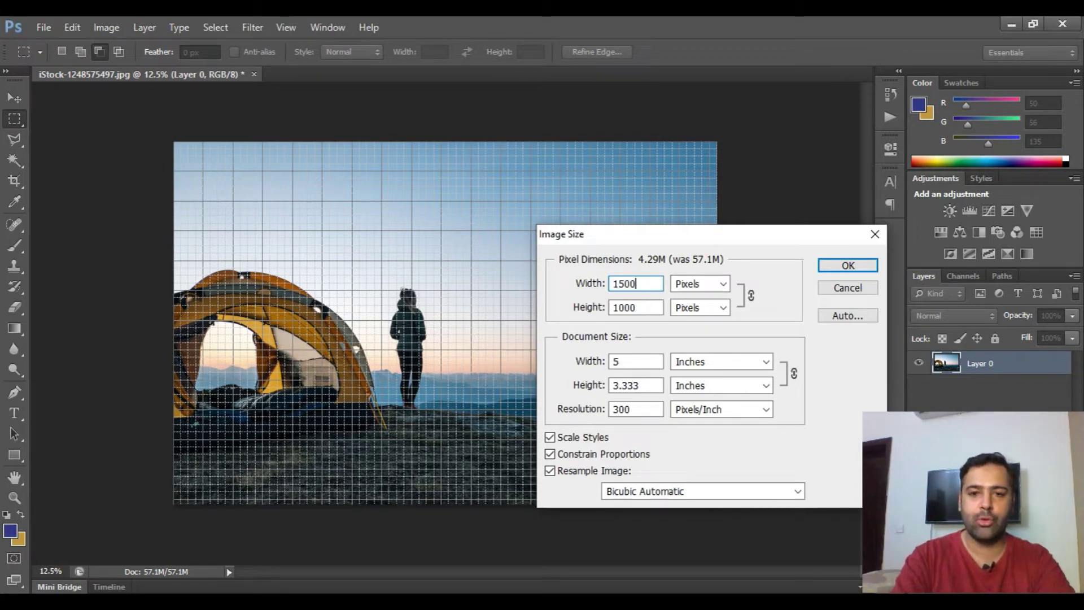
key("Return")
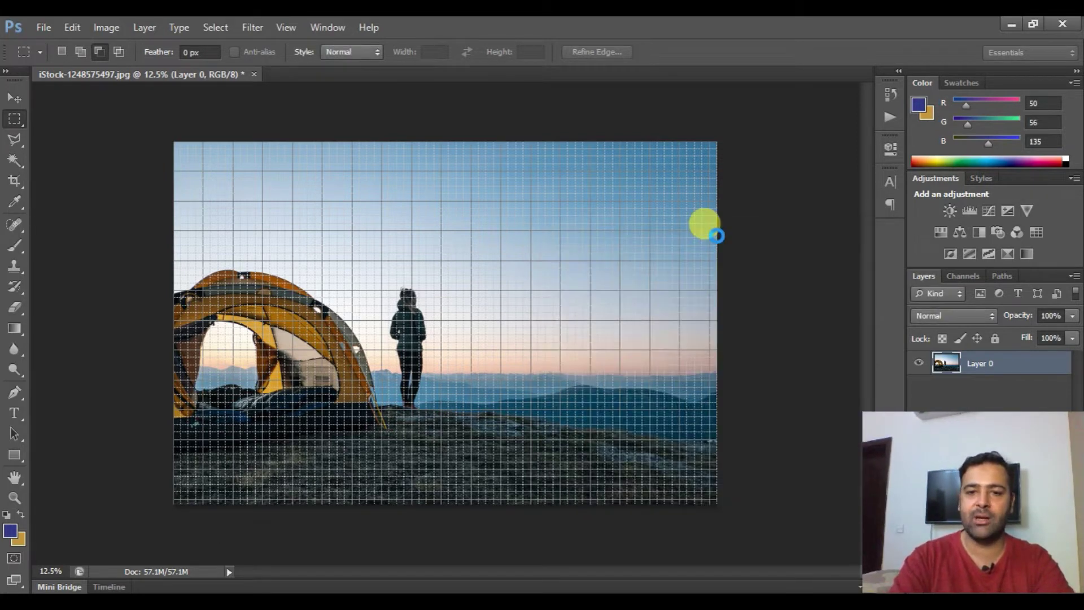
left_click(13, 99)
left_click(106, 29)
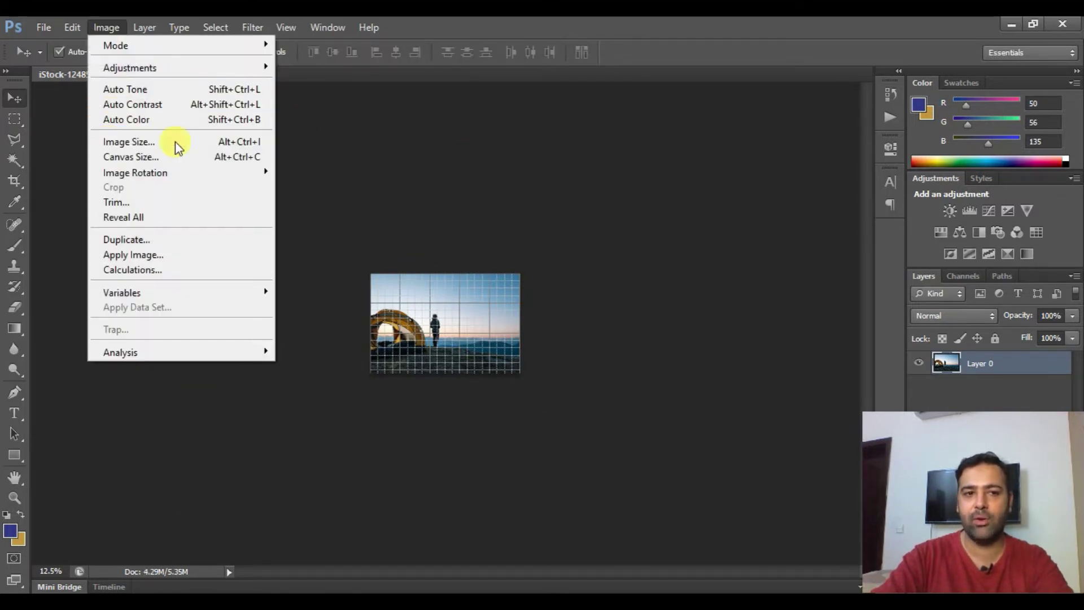
left_click(178, 145)
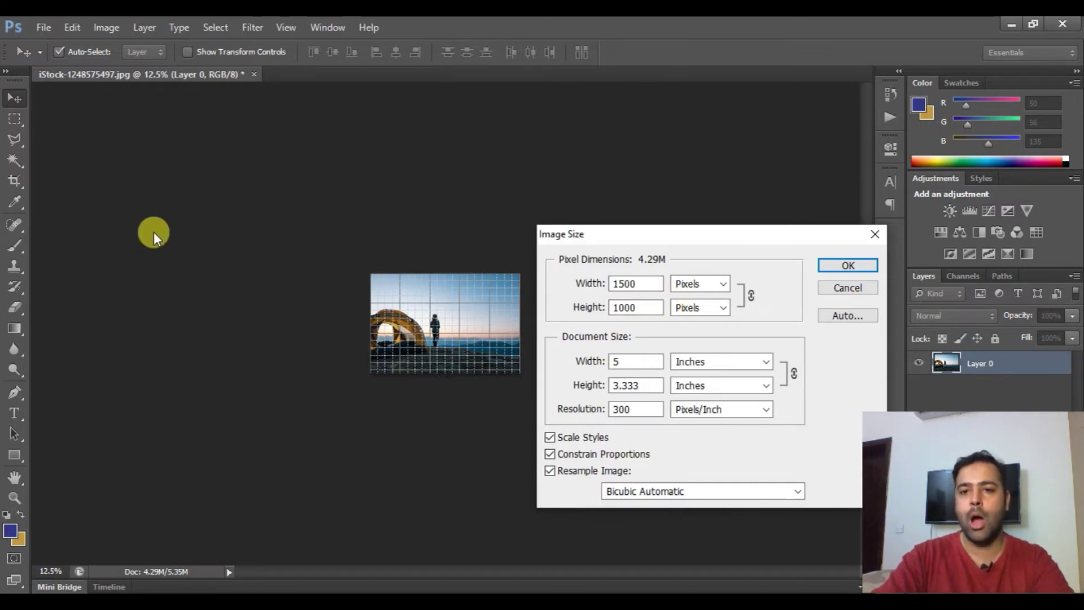
Close Image Size at 1500 × 1000 and open Save for Web with the PNG-24 preset.
left_click(860, 266)
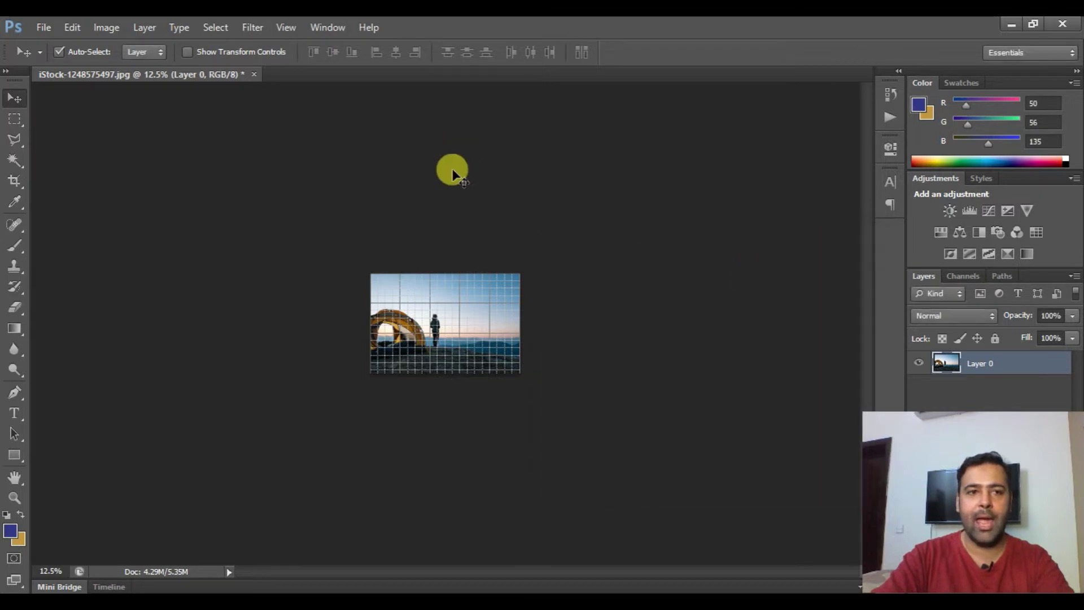
left_click(48, 32)
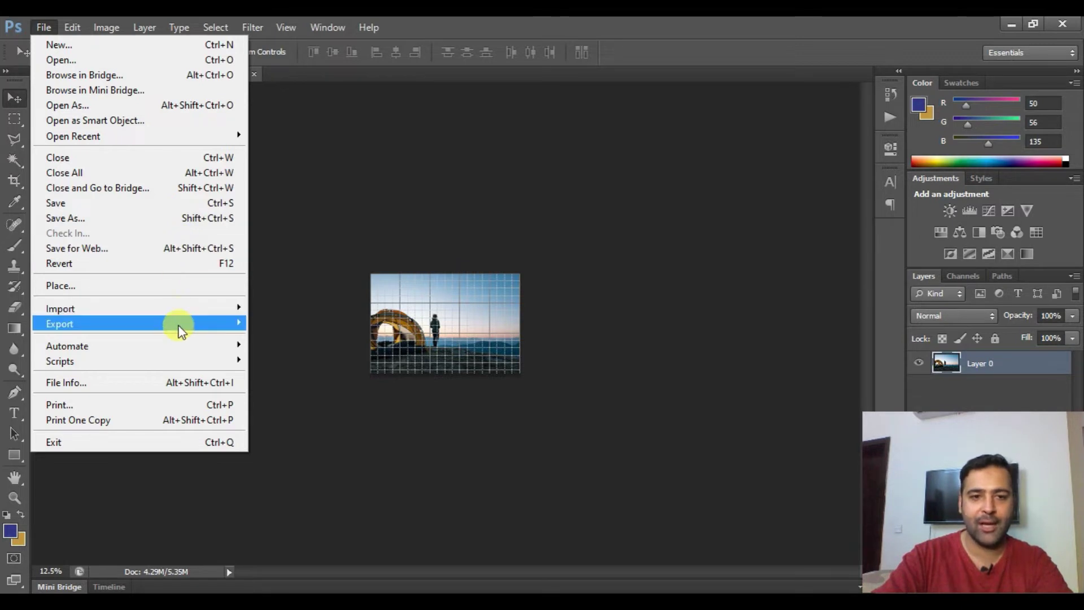
mouse_move(177, 324)
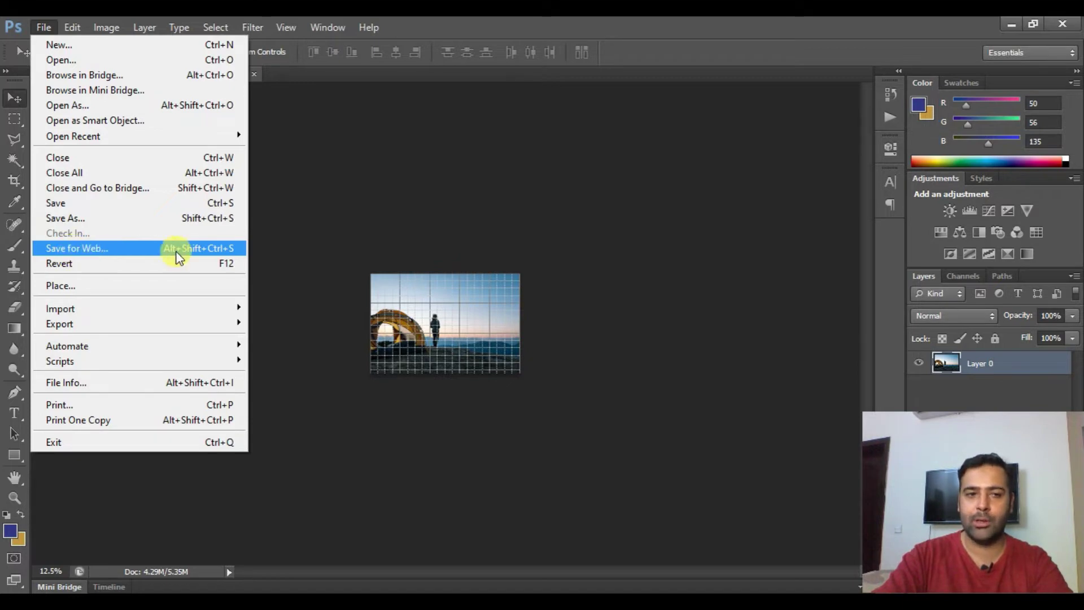
left_click(155, 249)
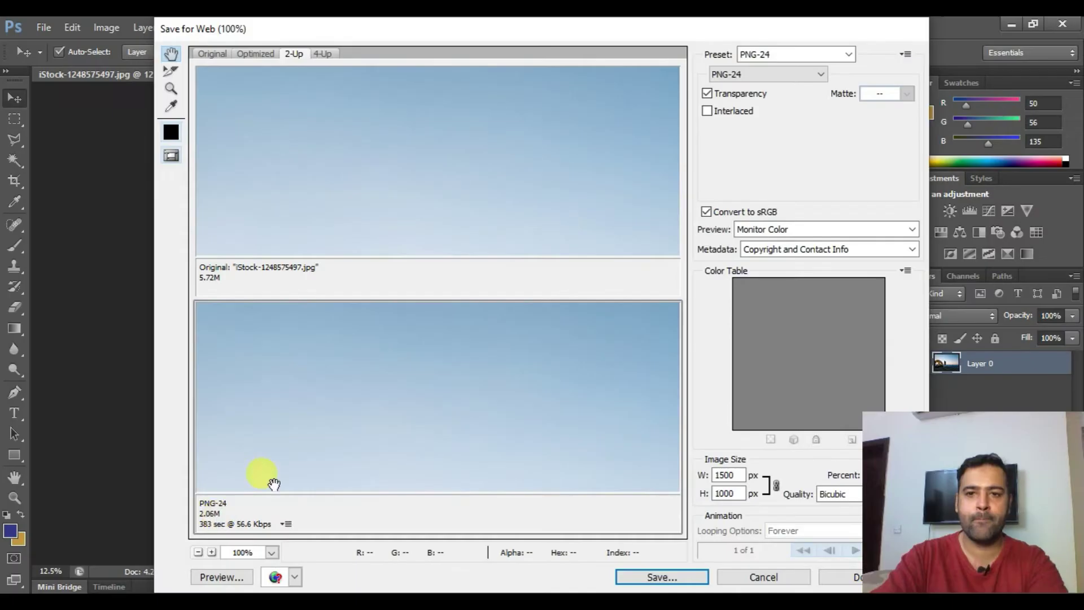
Switch the export format to JPEG and pan the previews to show the woman.
left_click(811, 77)
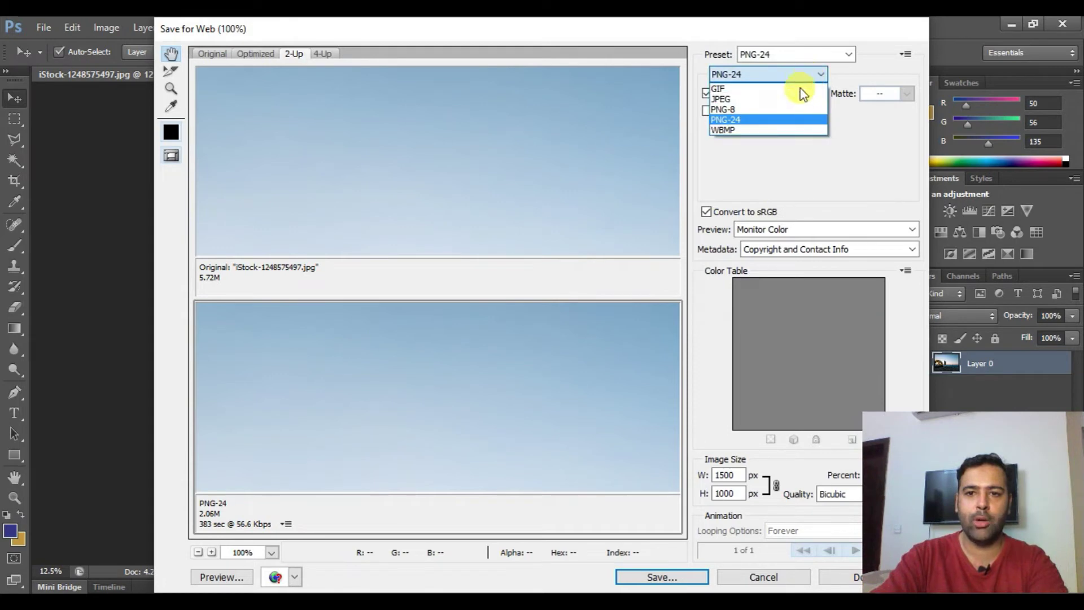
left_click(731, 99)
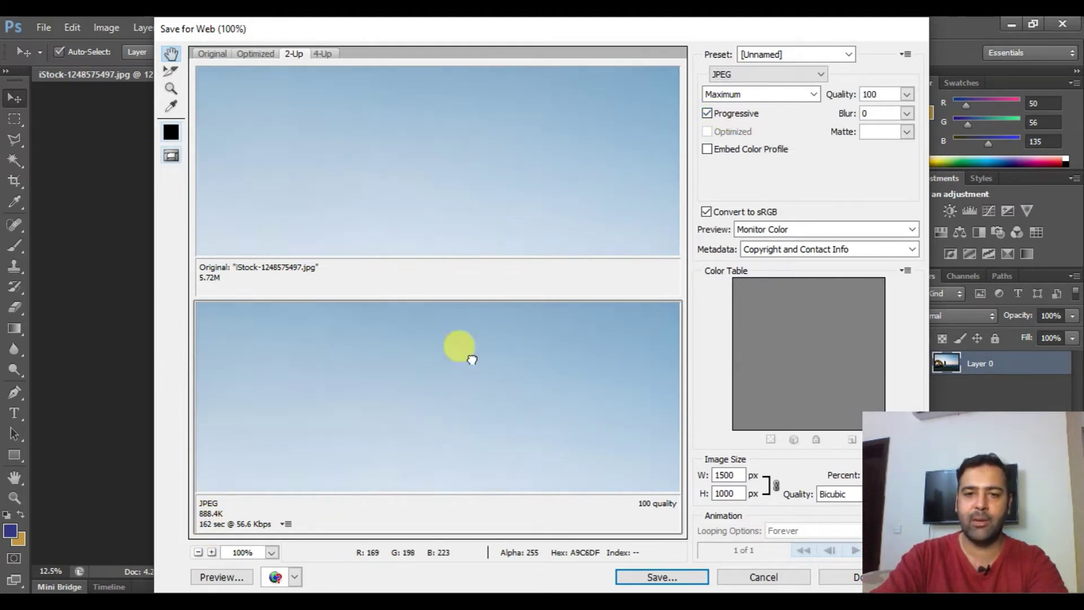
left_click_drag(388, 302, 449, 454)
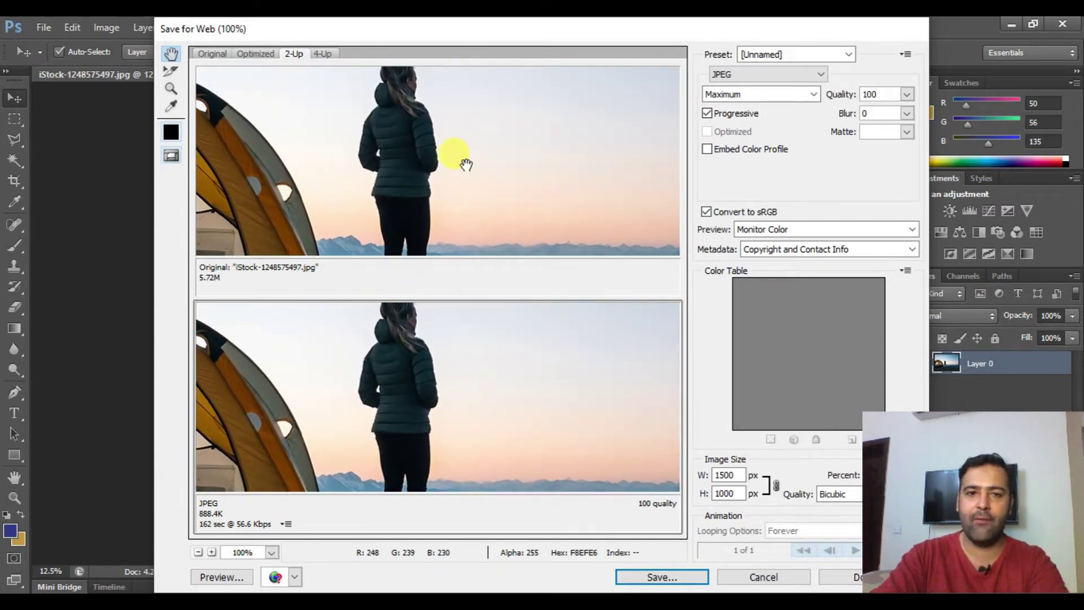
left_click_drag(452, 157, 453, 182)
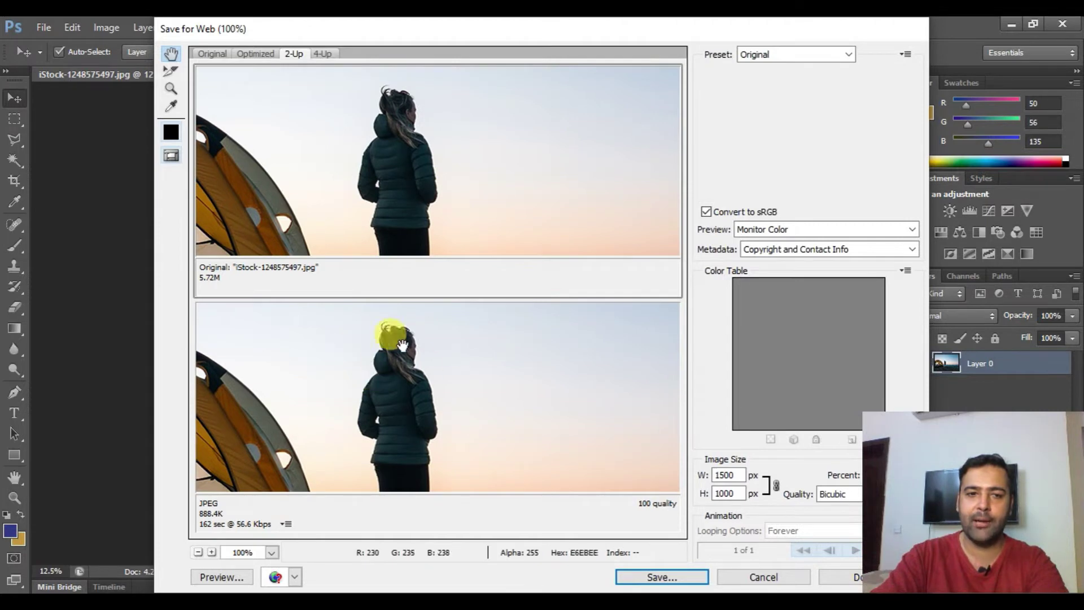
Zoom both previews to 300% on the woman's head.
left_click(405, 387)
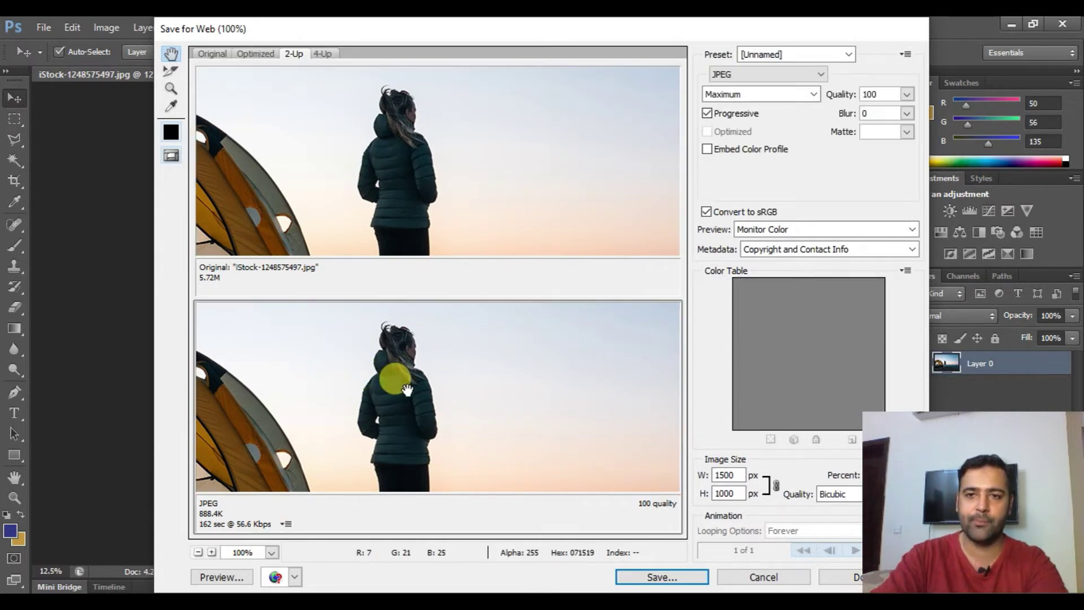
left_click(908, 95)
left_click(171, 89)
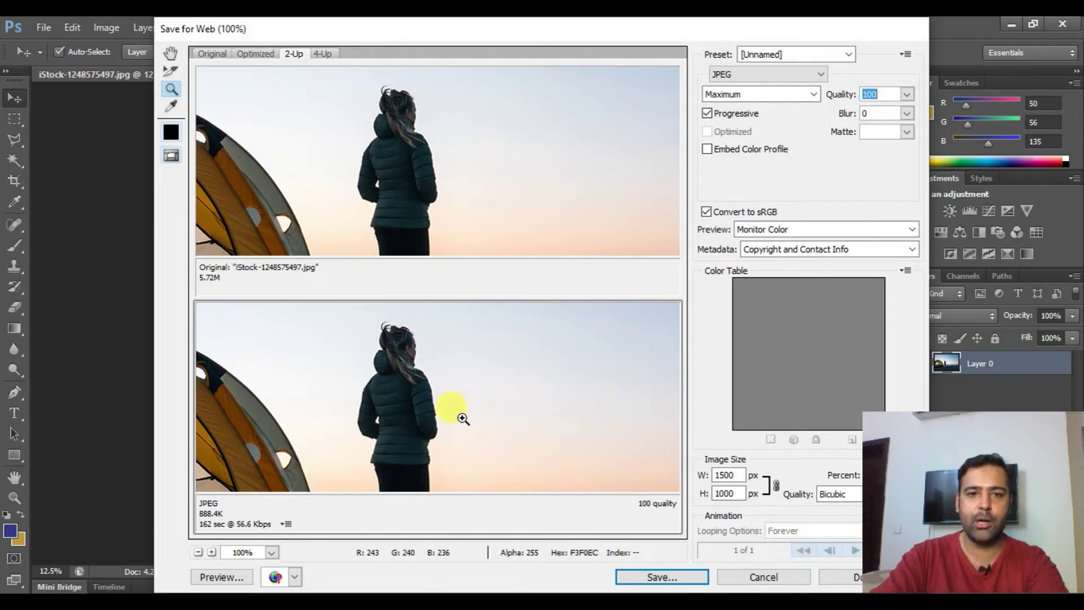
left_click(447, 385)
left_click(448, 385)
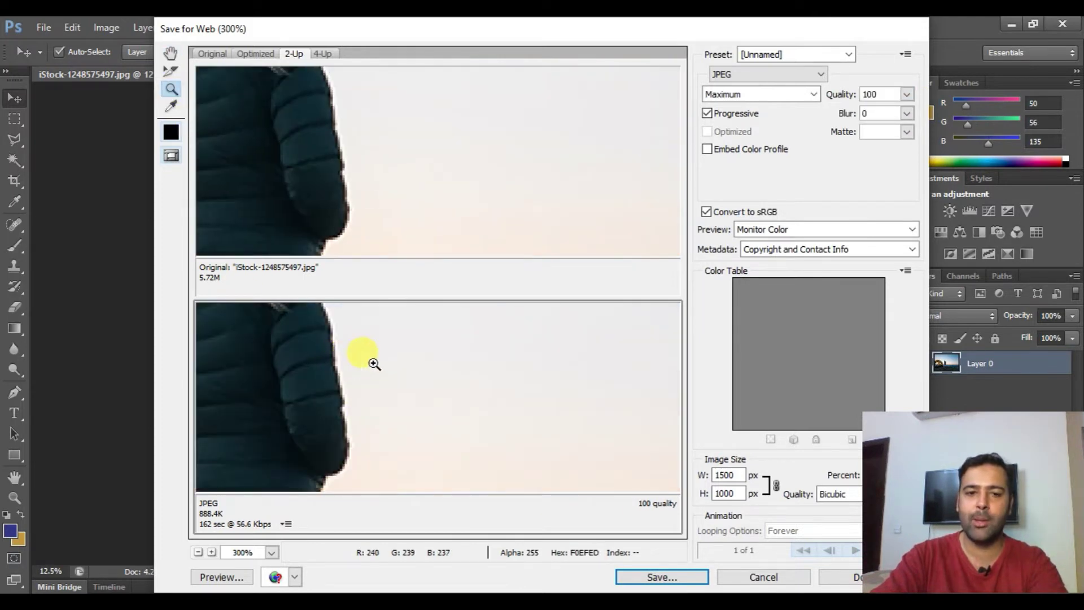
left_click_drag(358, 344, 512, 406)
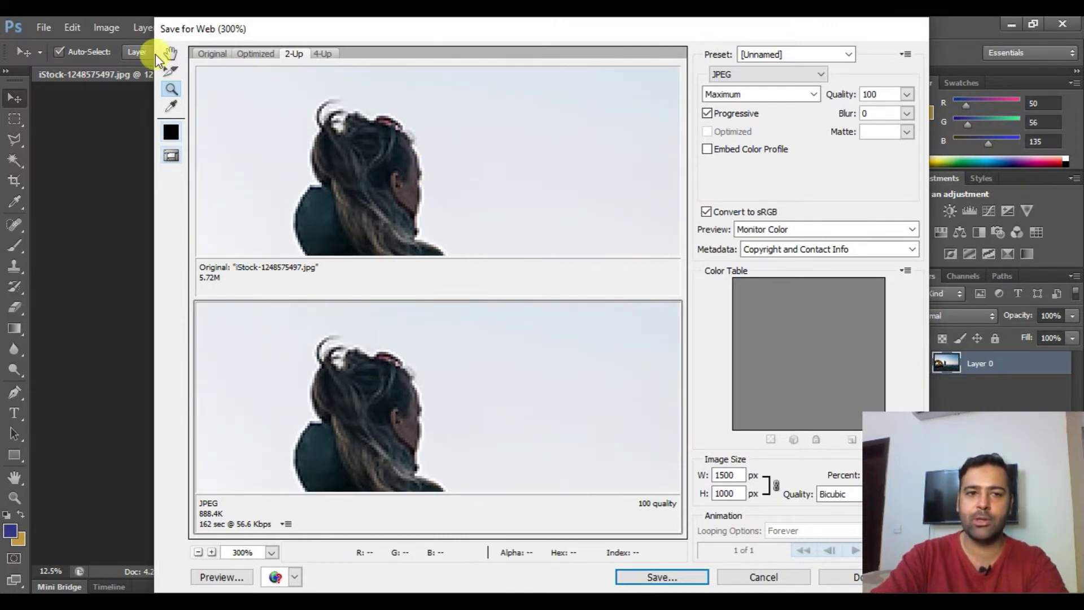
Lower the JPEG quality to 72 (about 289K) and save the optimized image.
left_click(906, 94)
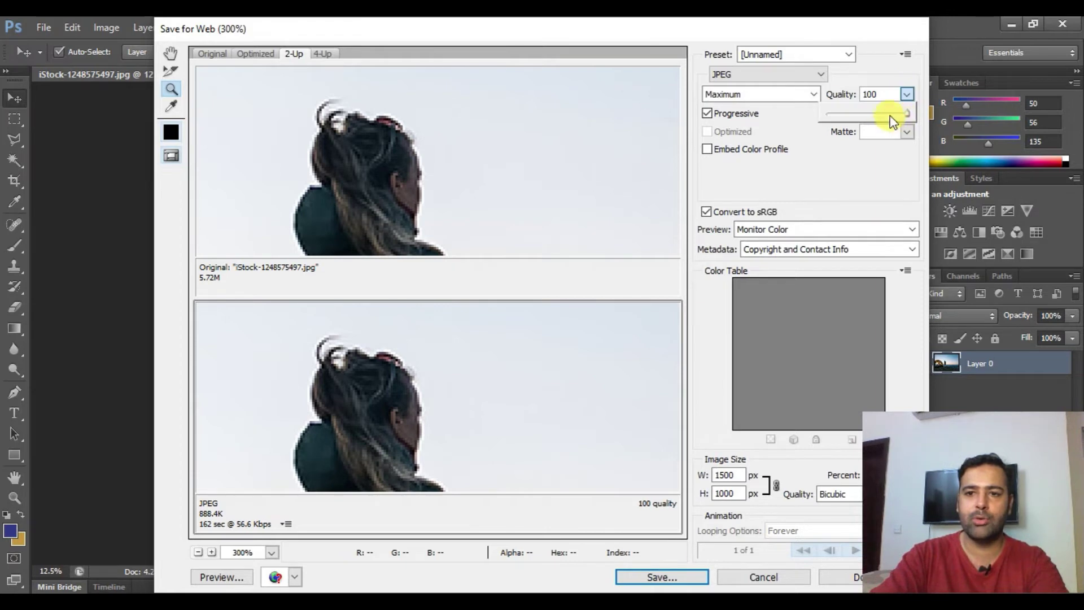
left_click(890, 116)
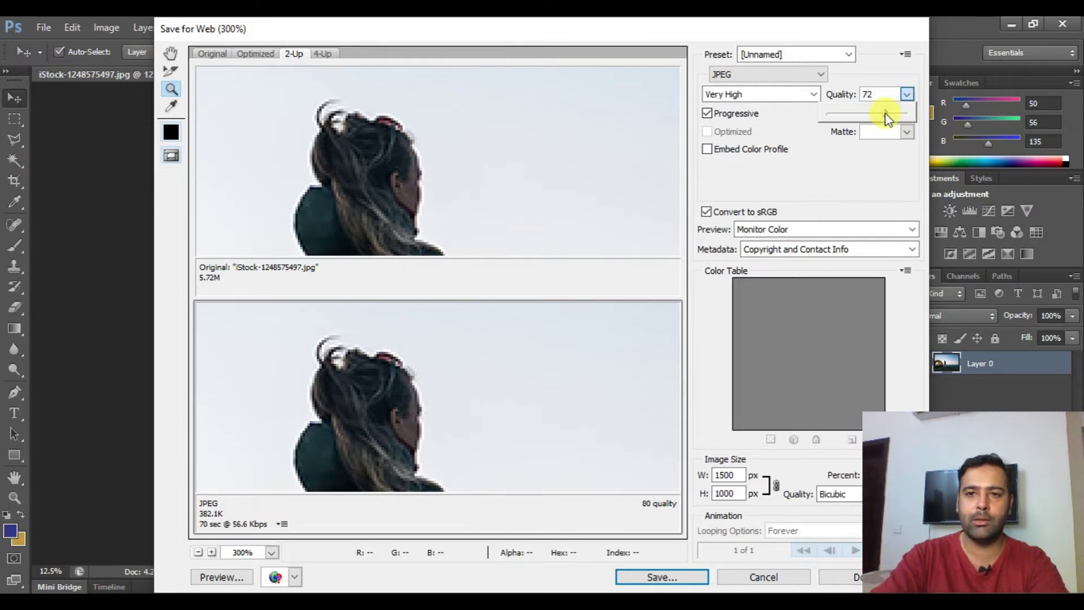
left_click_drag(886, 118, 887, 117)
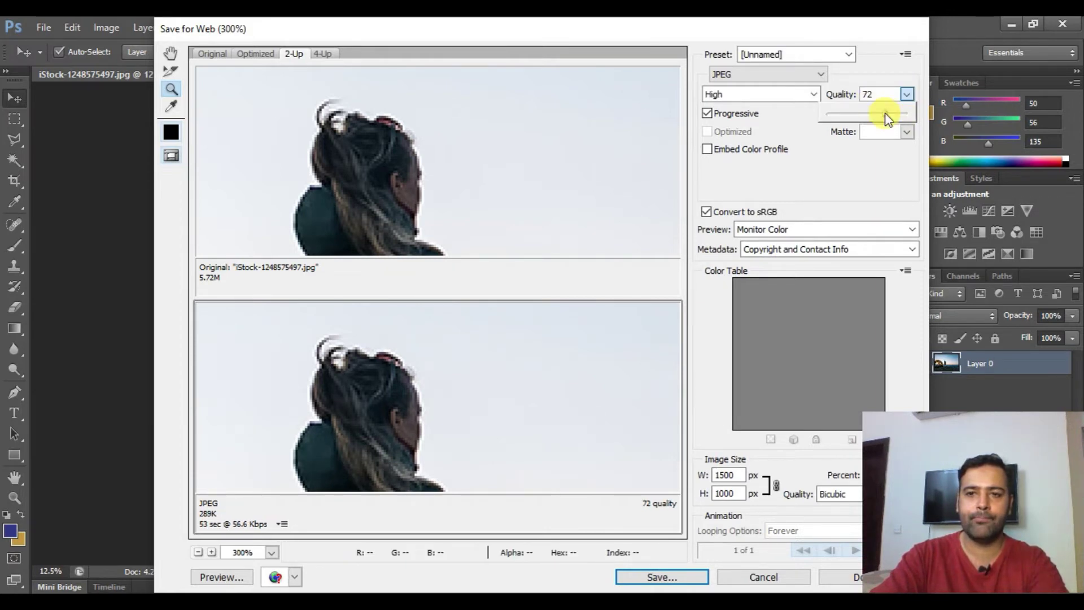
left_click(867, 93)
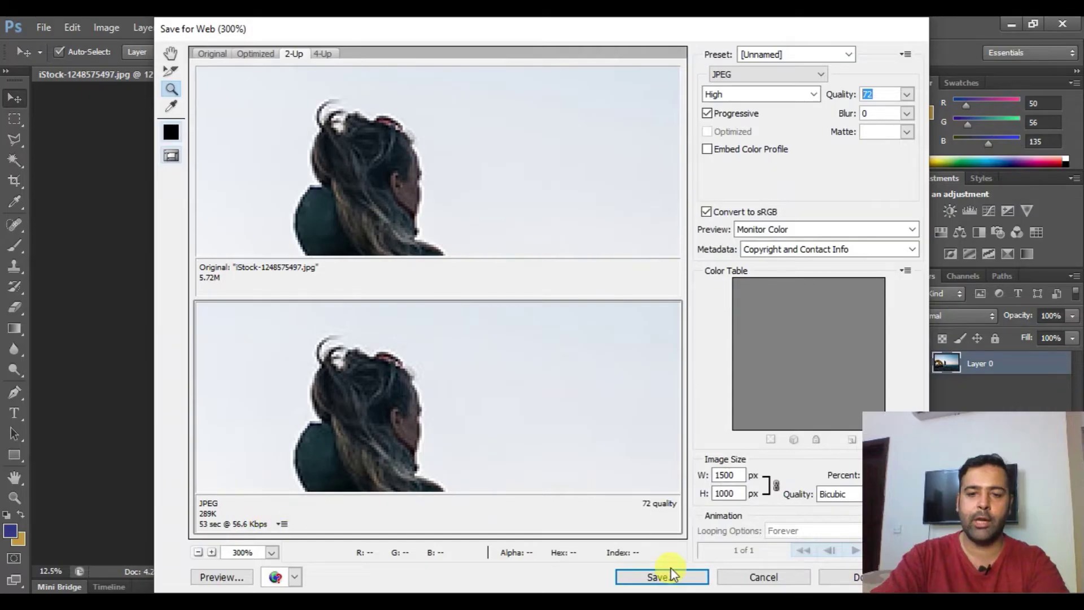
left_click(671, 574)
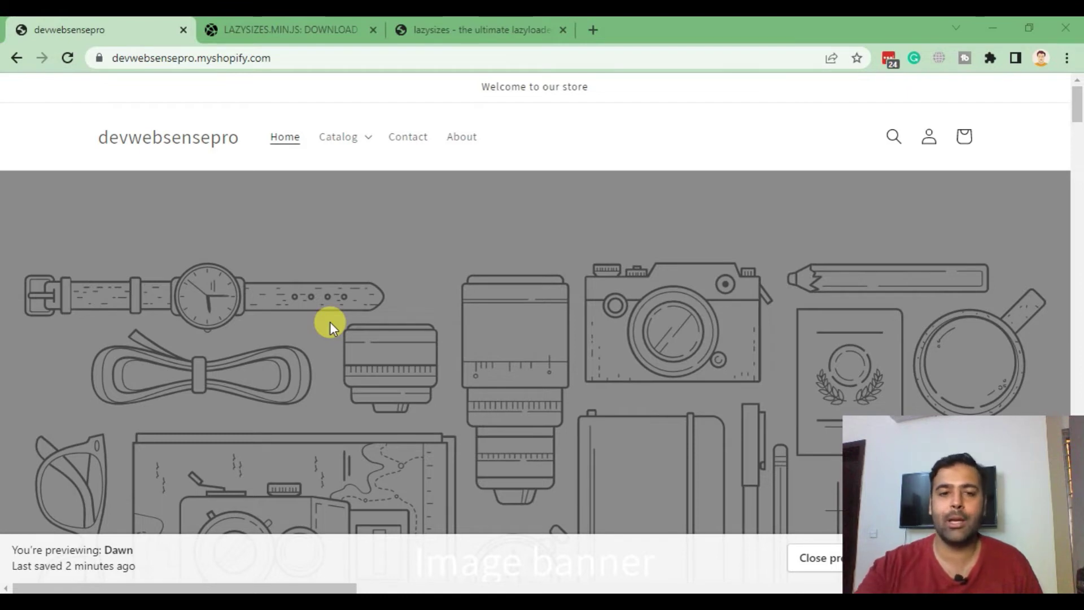
Scroll through the store preview's Image banner and other sections, then go to the lazysizes.min.js page.
scroll(330, 321, "down", 14)
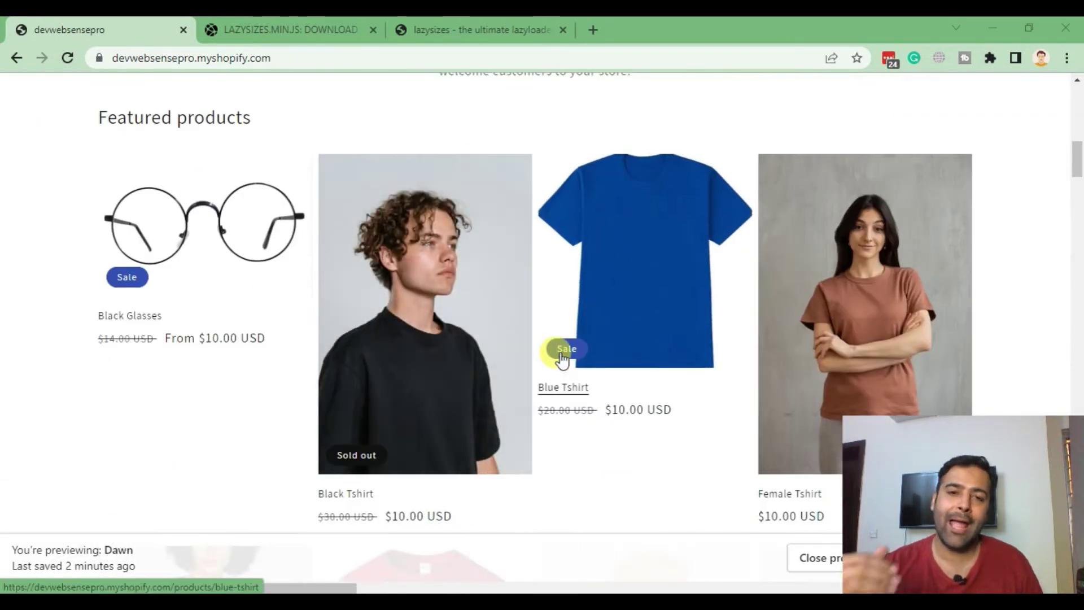
scroll(562, 359, "up", 10)
scroll(717, 271, "down", 8)
scroll(718, 270, "down", 5)
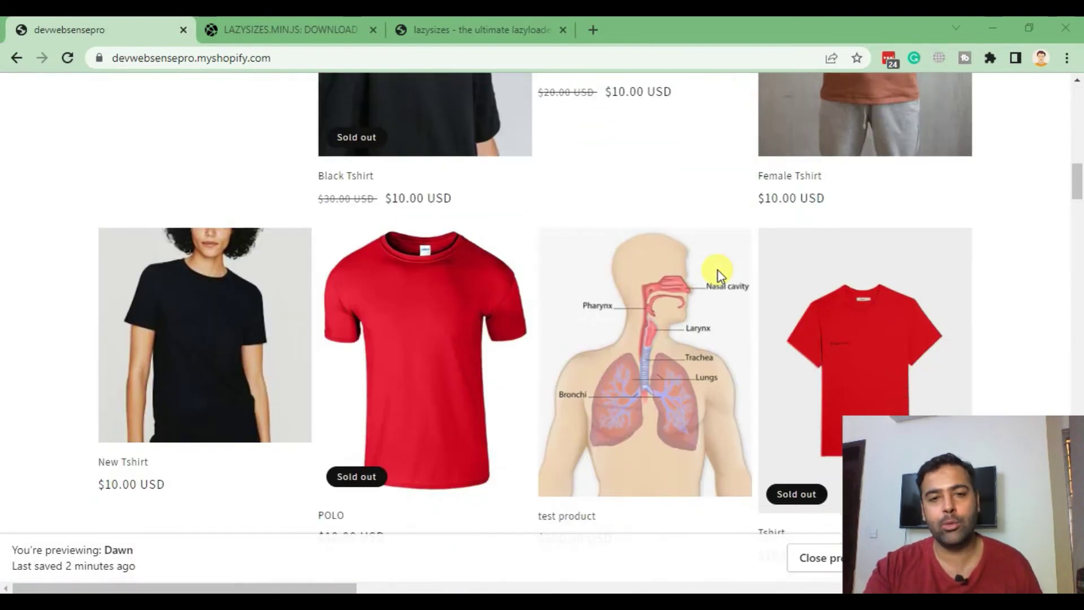
scroll(718, 270, "down", 15)
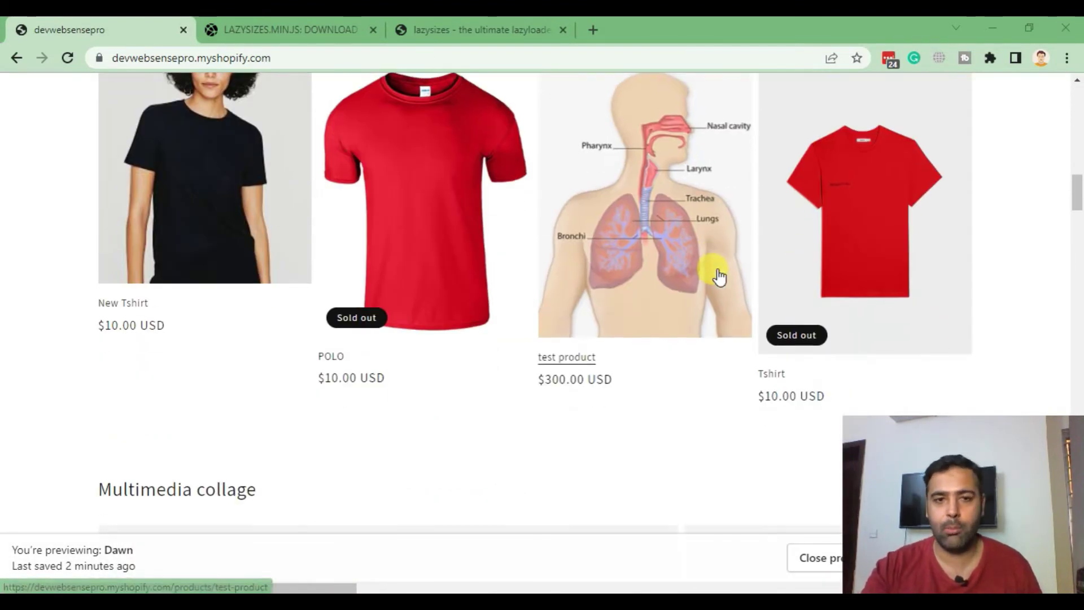
scroll(623, 319, "down", 8)
scroll(649, 316, "up", 11)
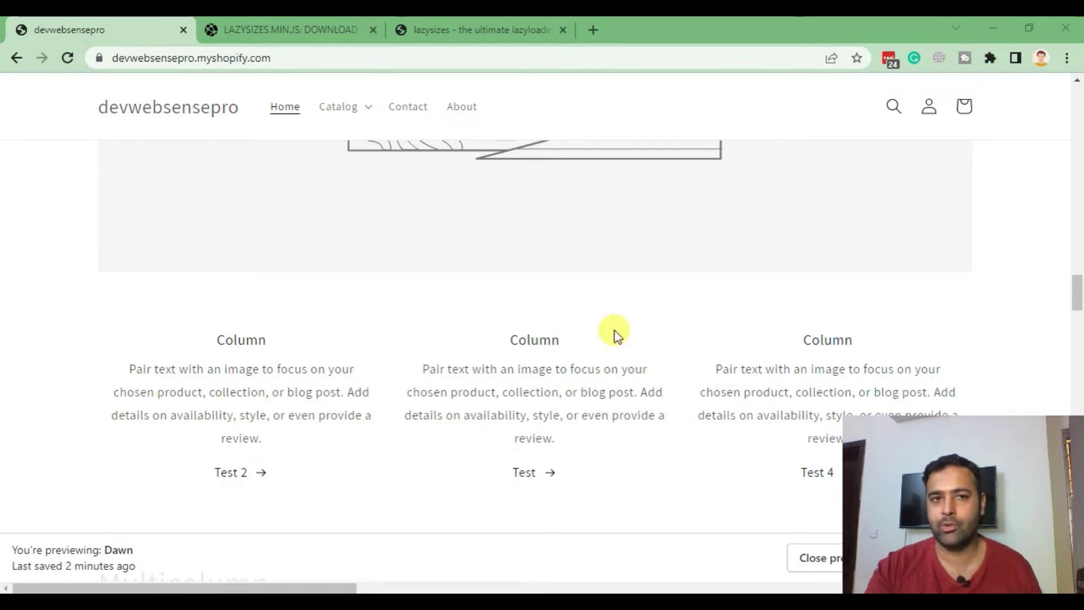
scroll(615, 331, "up", 20)
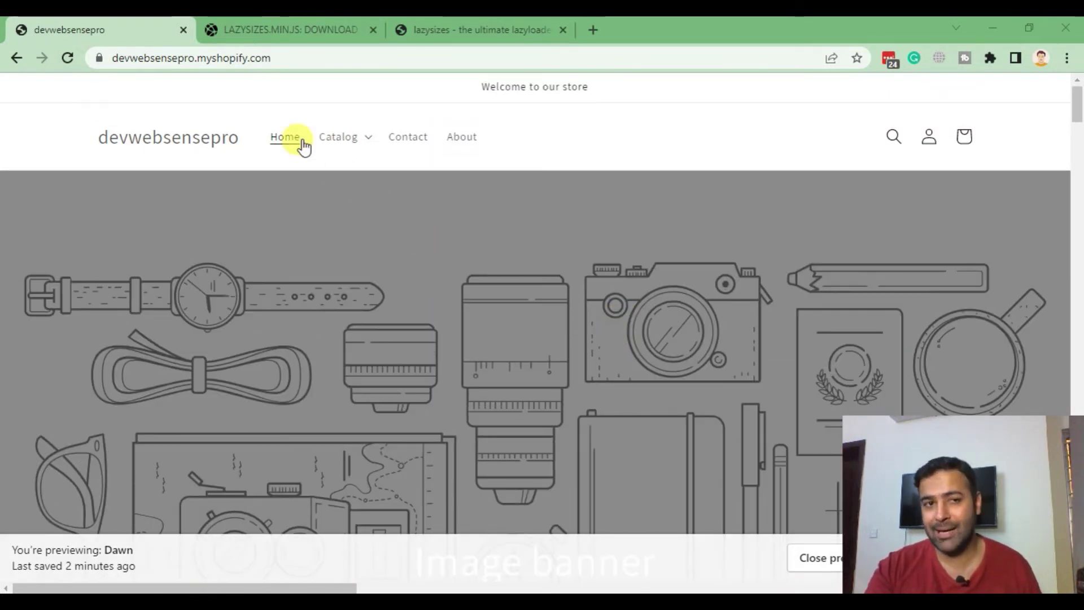
left_click(286, 29)
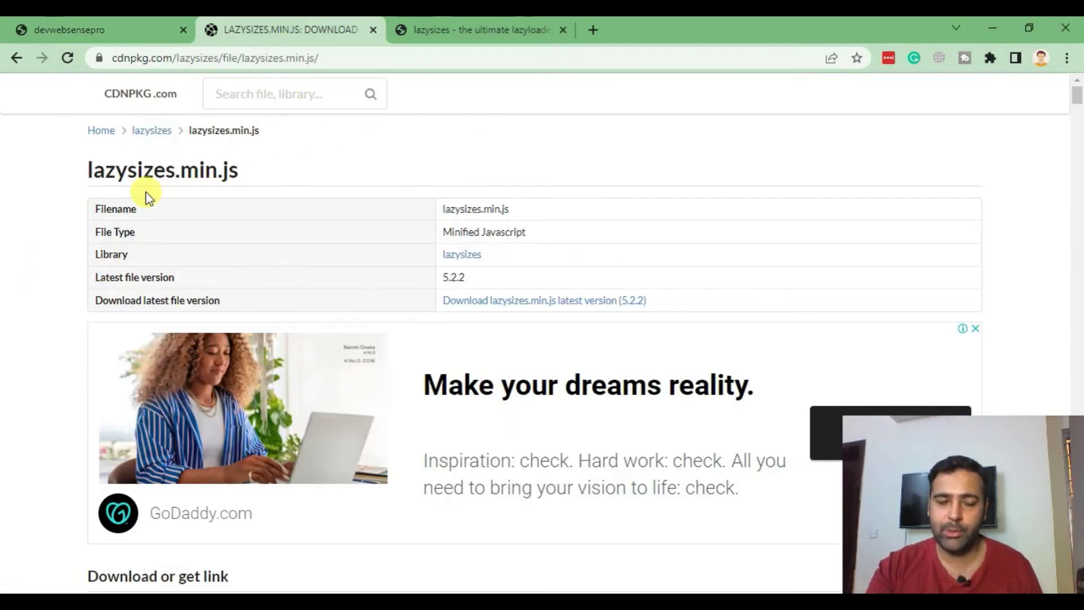
Review the lazysizes.min.js 5.2.2 details on CDNPKG, then return to the devwebsensepro store tab.
left_click_drag(104, 163, 314, 175)
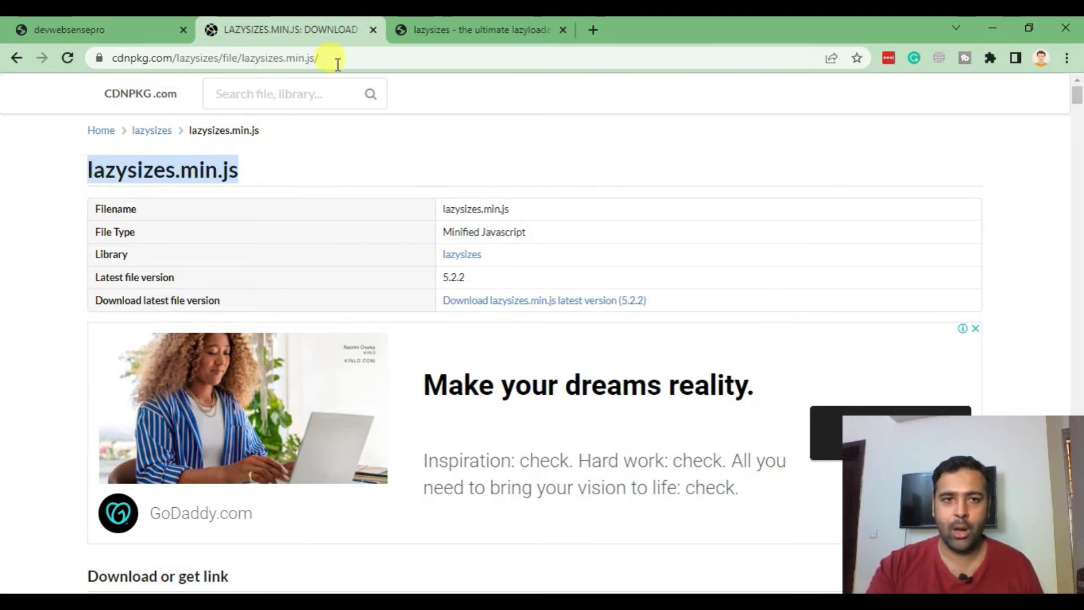
left_click(113, 58)
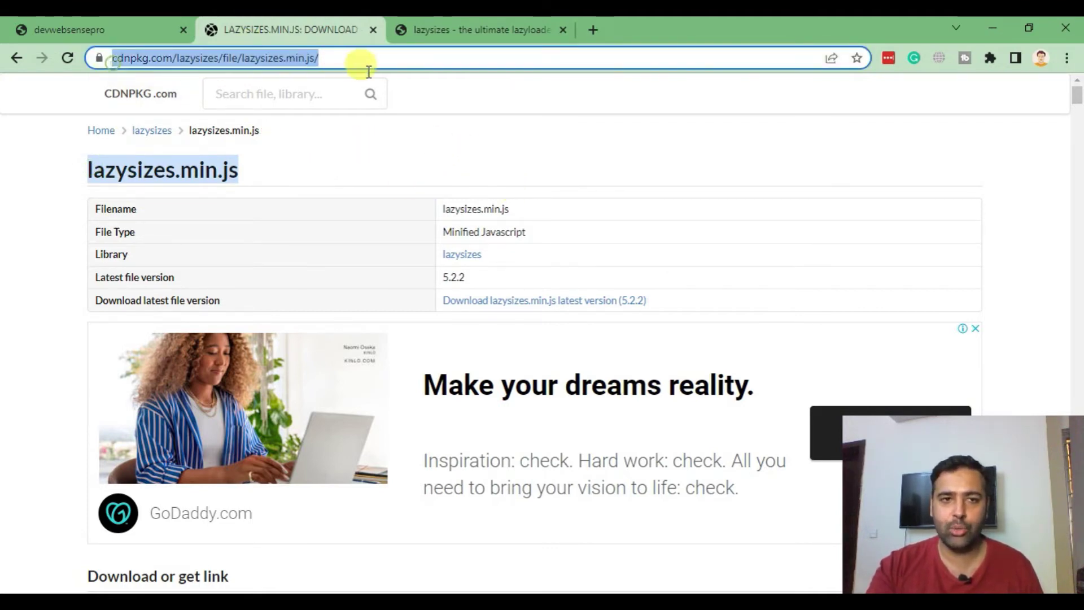
left_click(430, 154)
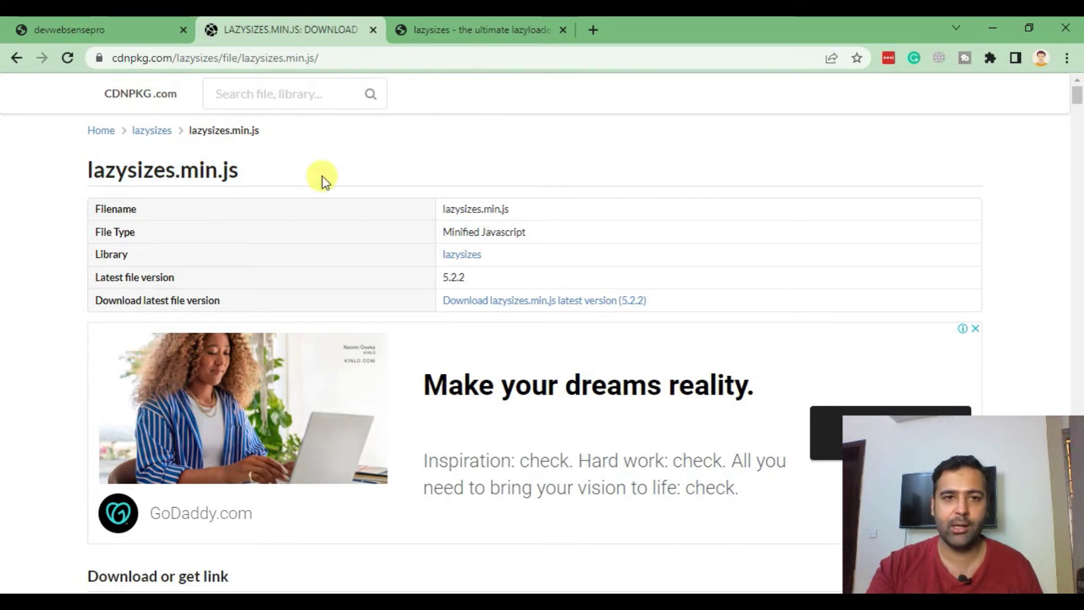
left_click(121, 30)
left_click(234, 64)
key("ctrl+c")
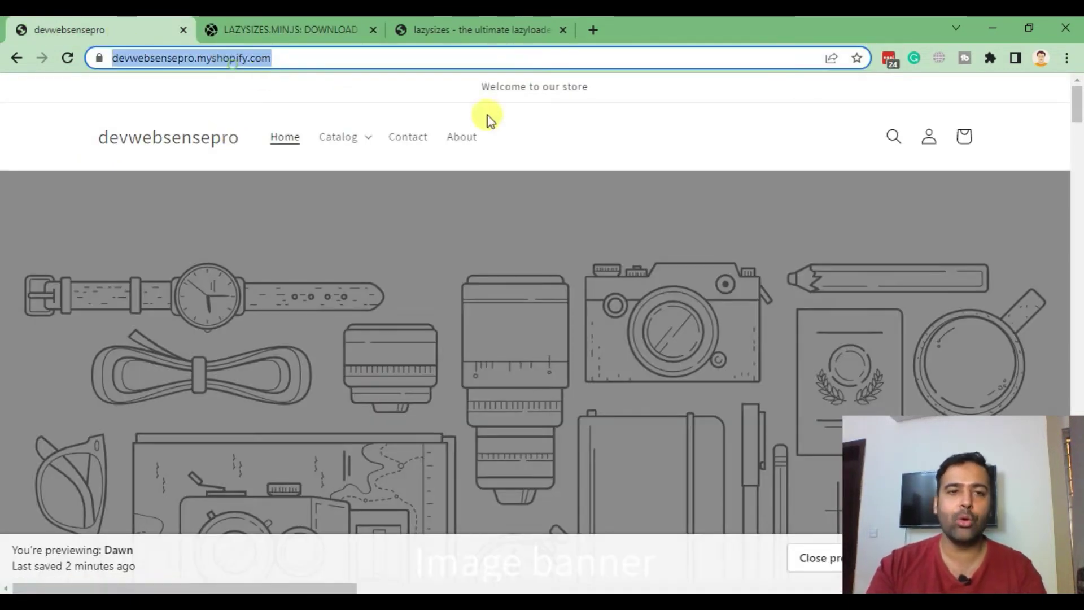
Load the devwebsensepro store's admin in a new tab placed beside the store tab.
left_click(591, 29)
left_click_drag(592, 30, 251, 31)
key("ctrl+v")
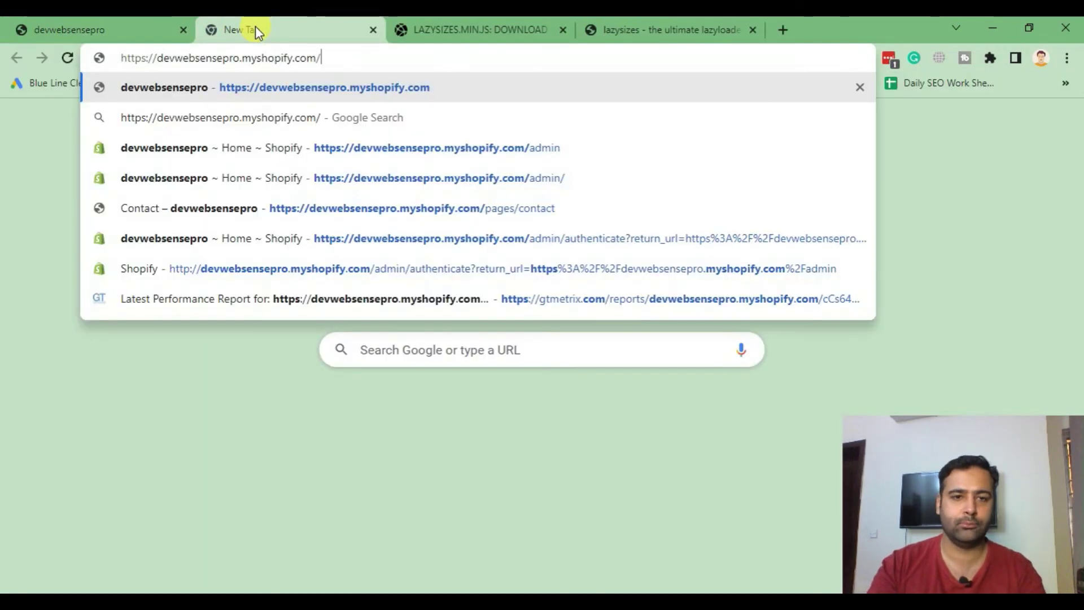
type("adm")
key("Return")
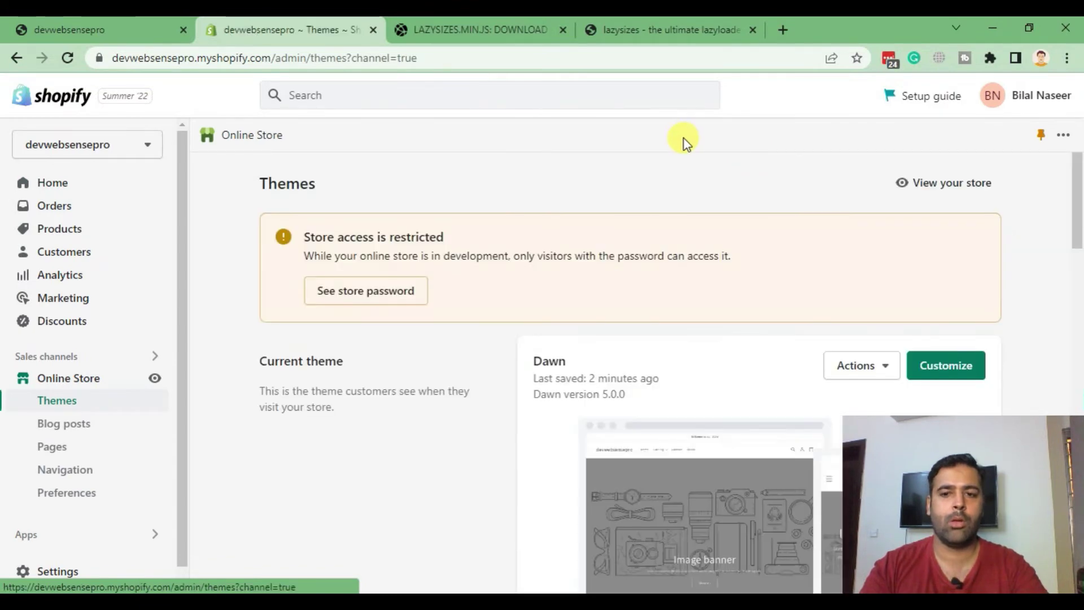
Open the Actions dropdown for the current Dawn 5.0.0 theme.
scroll(680, 188, "down", 3)
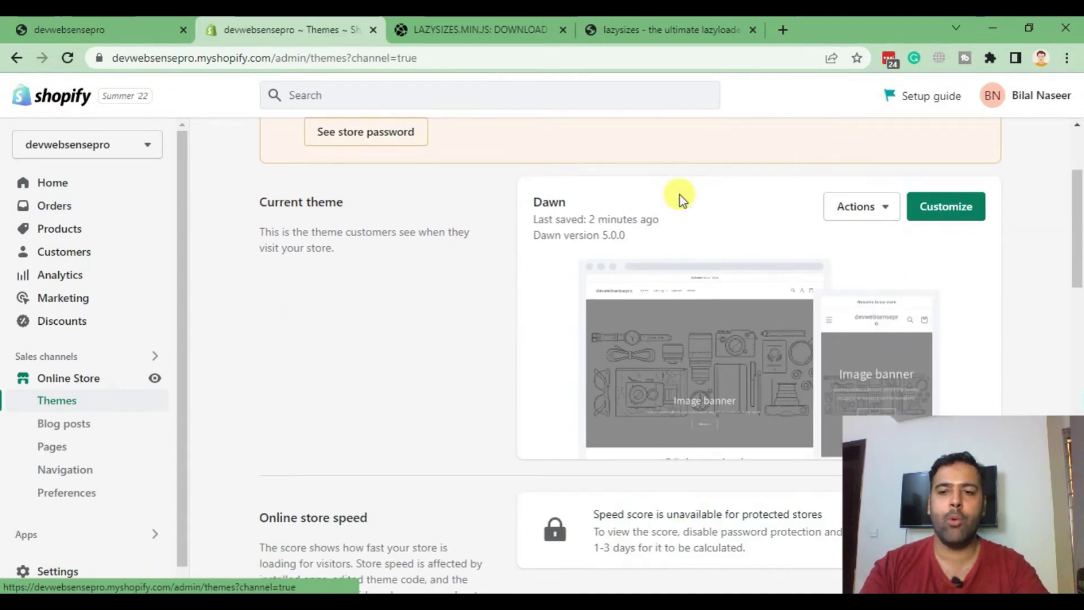
left_click(881, 213)
scroll(881, 217, "down", 3)
scroll(886, 150, "up", 3)
left_click(879, 214)
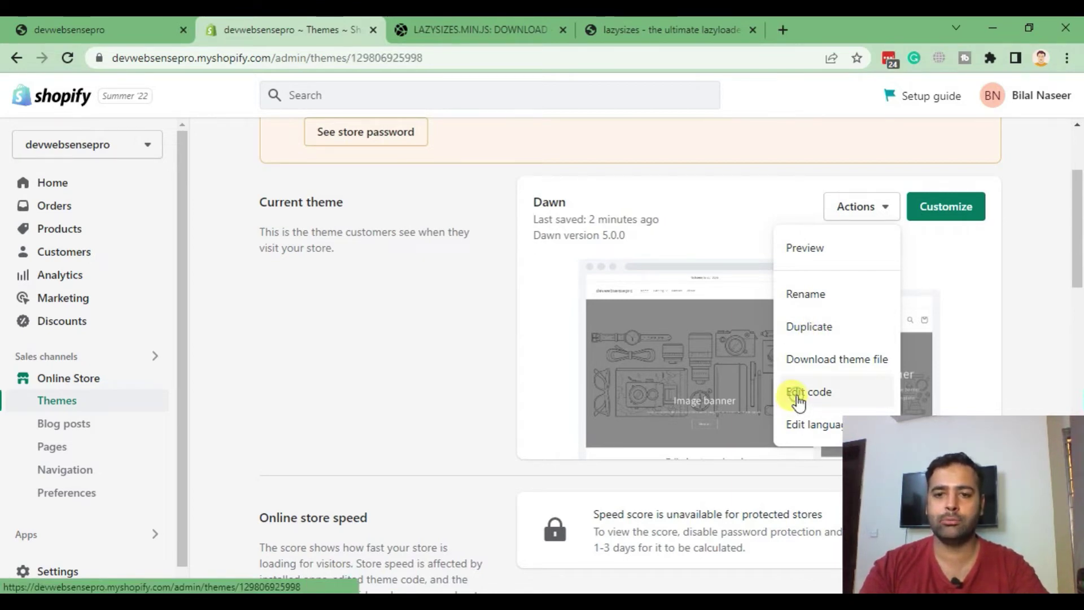
Open the Dawn theme's code editor and start adding a new asset under Assets.
left_click(799, 399)
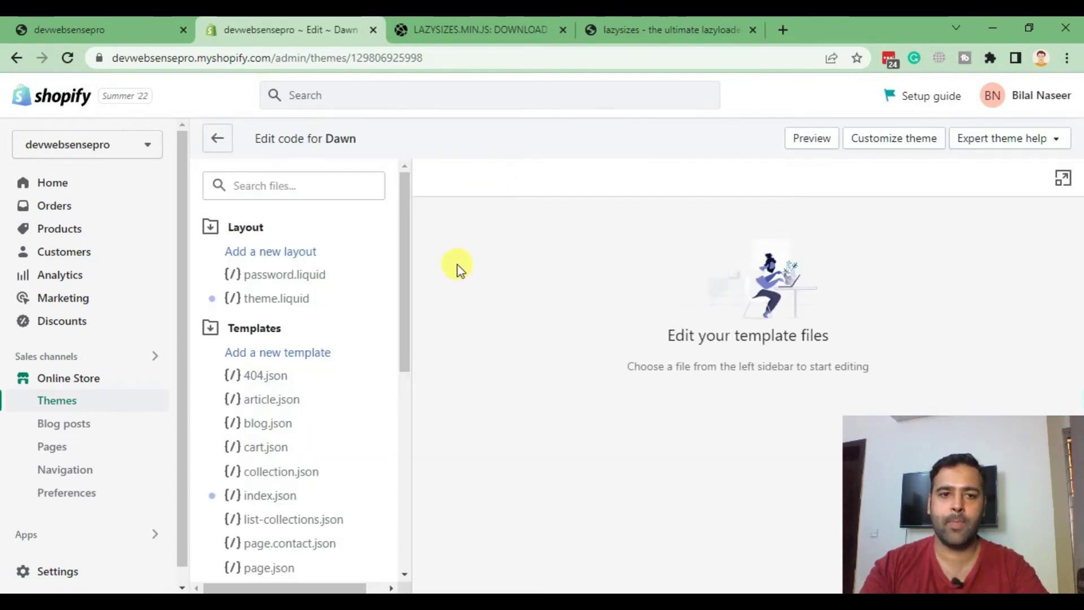
scroll(374, 283, "down", 6)
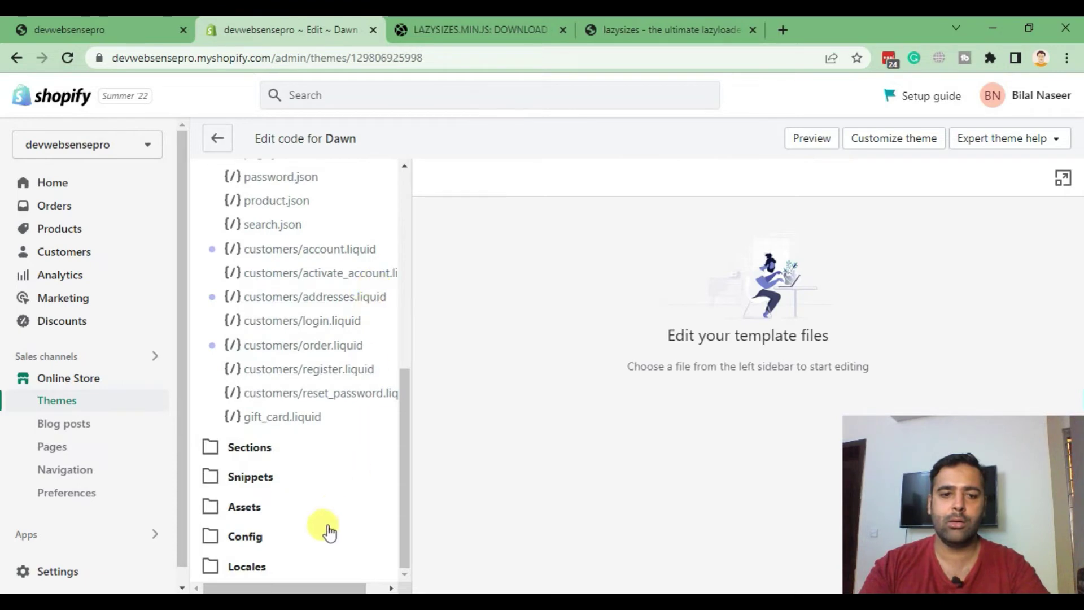
left_click(240, 508)
scroll(353, 346, "up", 6)
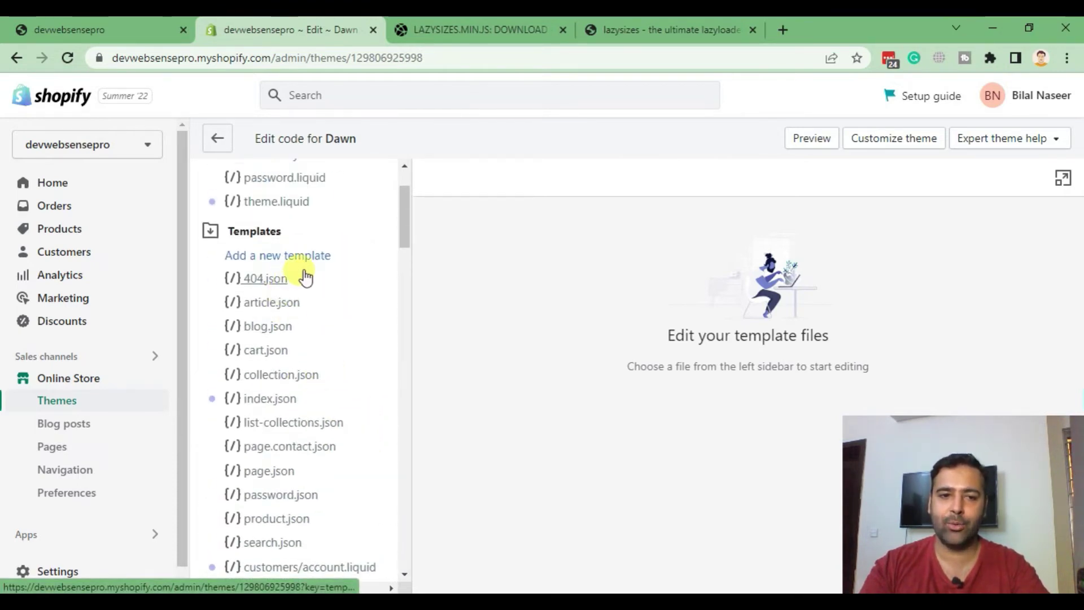
scroll(328, 324, "down", 8)
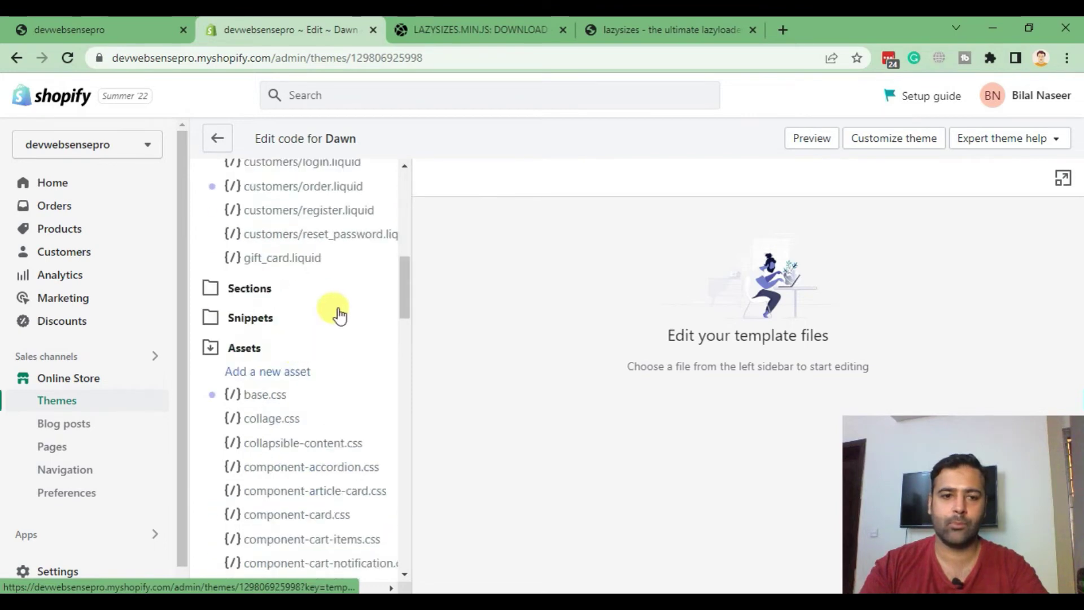
left_click(293, 373)
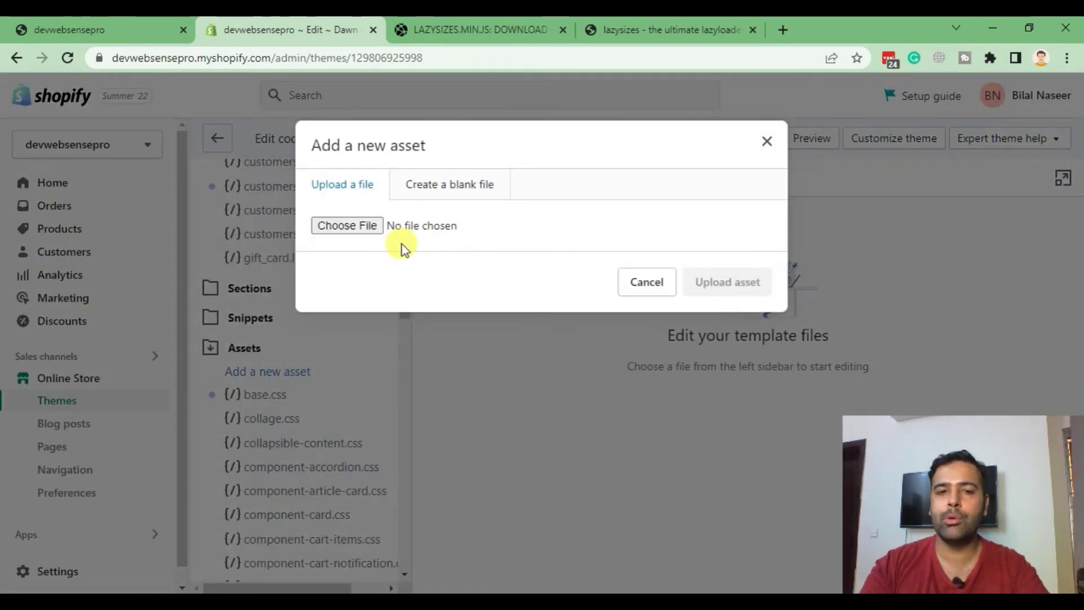
left_click(466, 32)
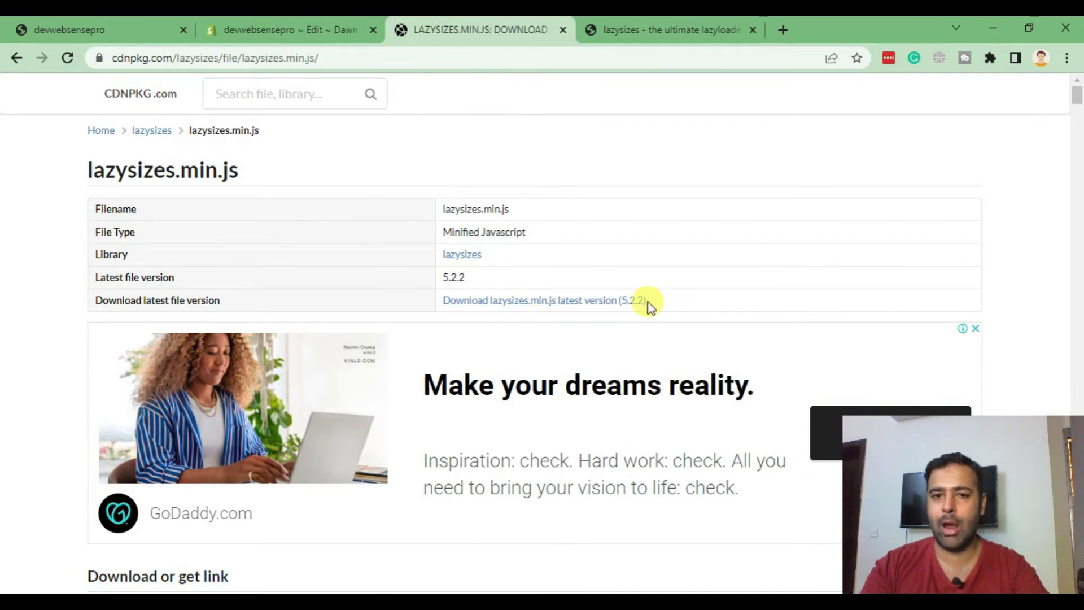
left_click(326, 30)
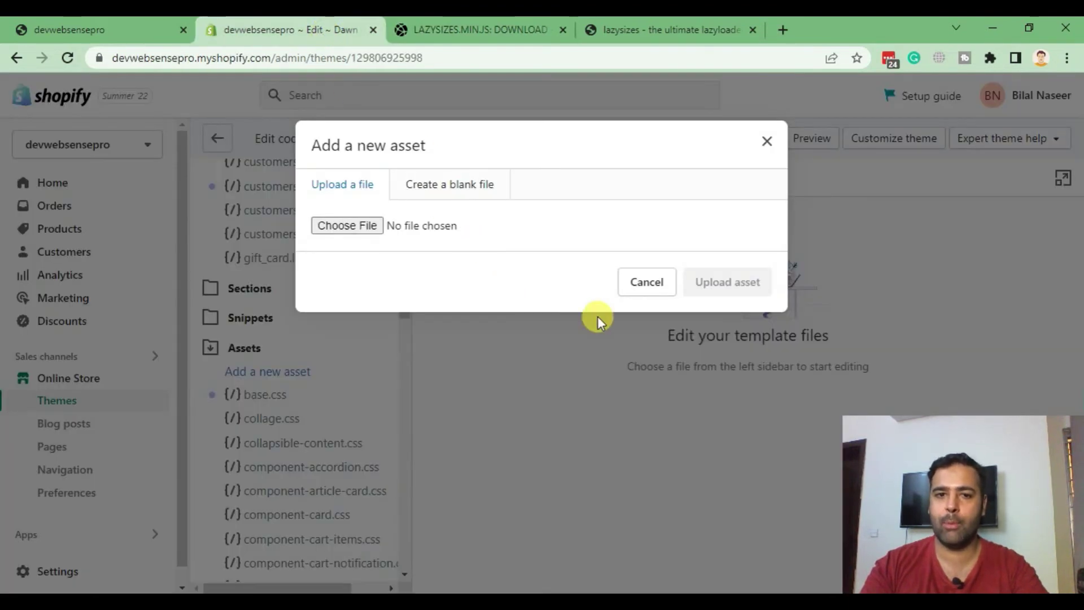
Choose lazysizes.min.js from the lazysizes.min.js_5.2.2 cdnjs folder and upload it.
left_click(334, 225)
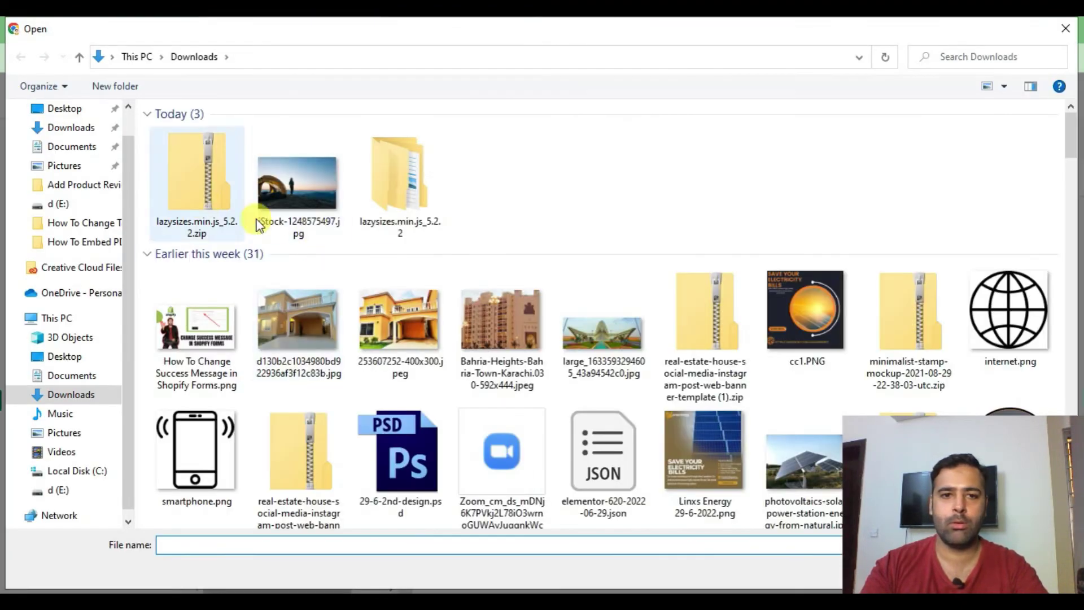
double_click(423, 218)
double_click(182, 135)
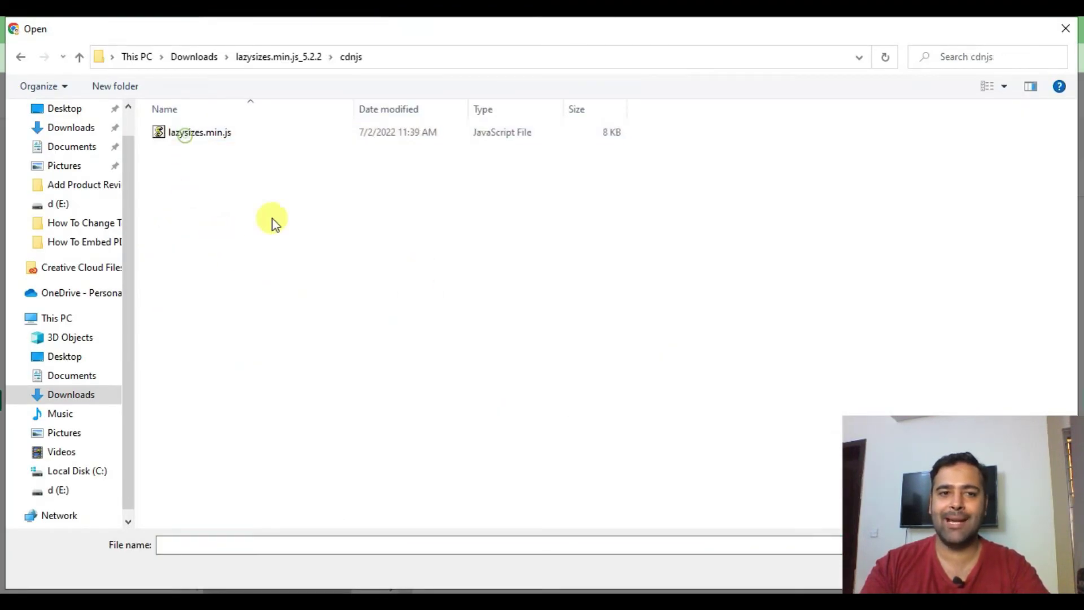
left_click(217, 141)
double_click(215, 140)
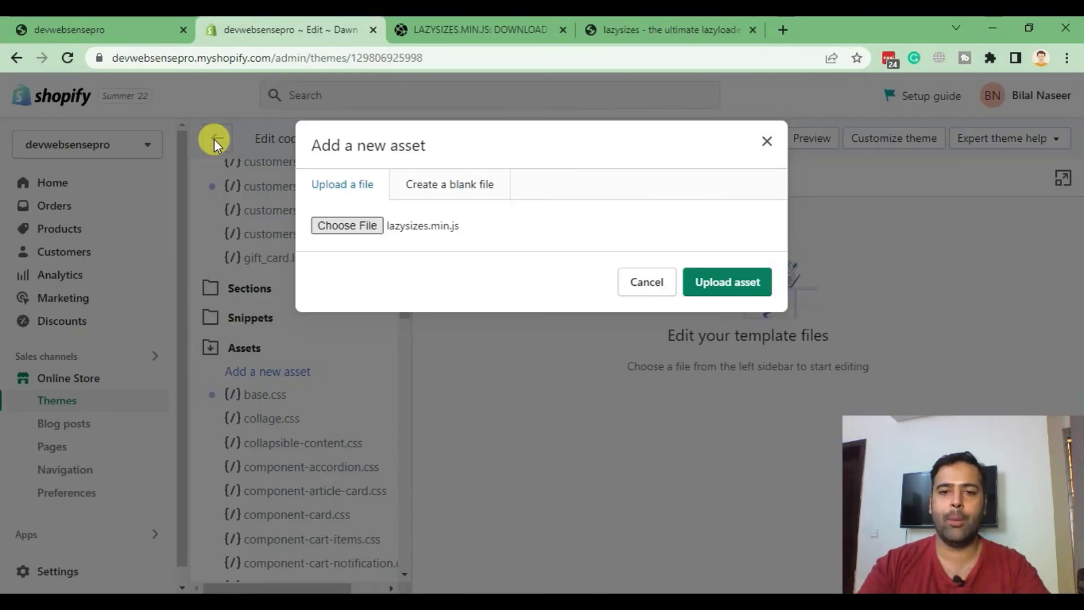
left_click(746, 291)
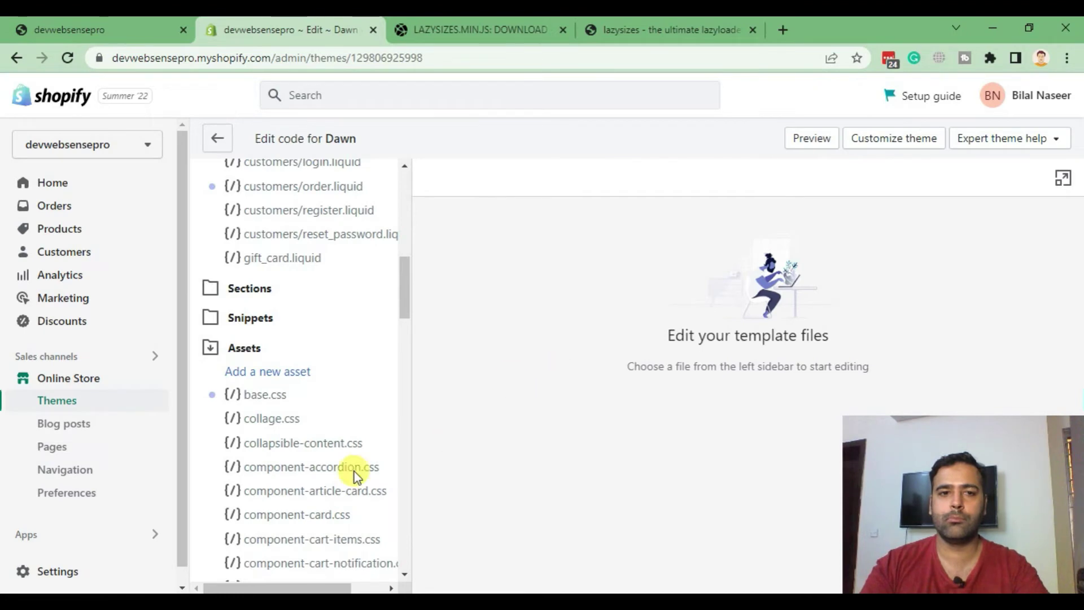
Open theme.liquid, mark the <head> tag on line 3, and bring up the Notepad++ snippet.
scroll(361, 446, "up", 10)
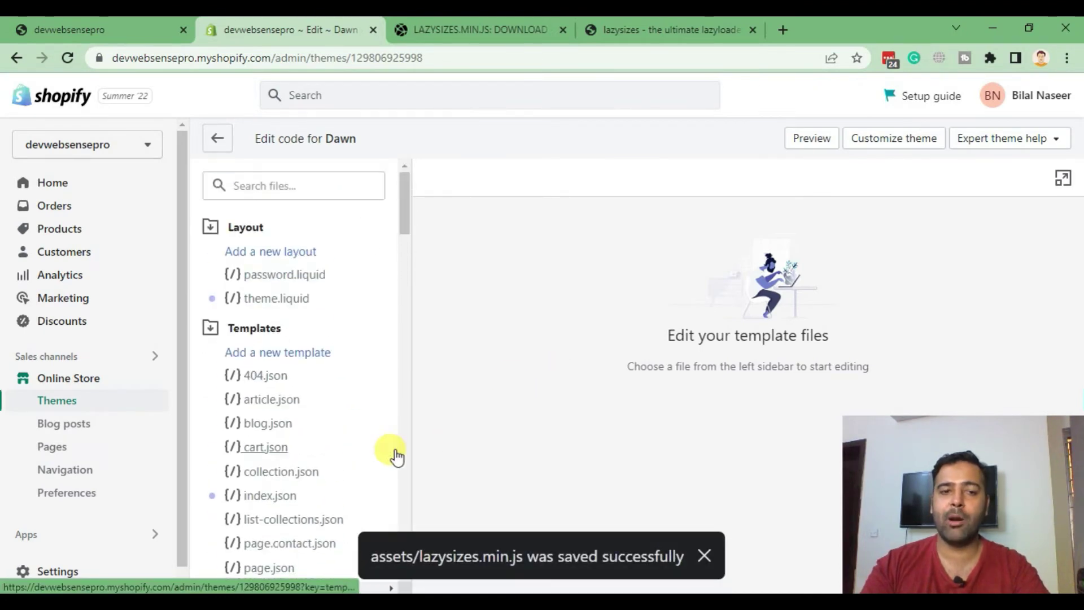
left_click(293, 305)
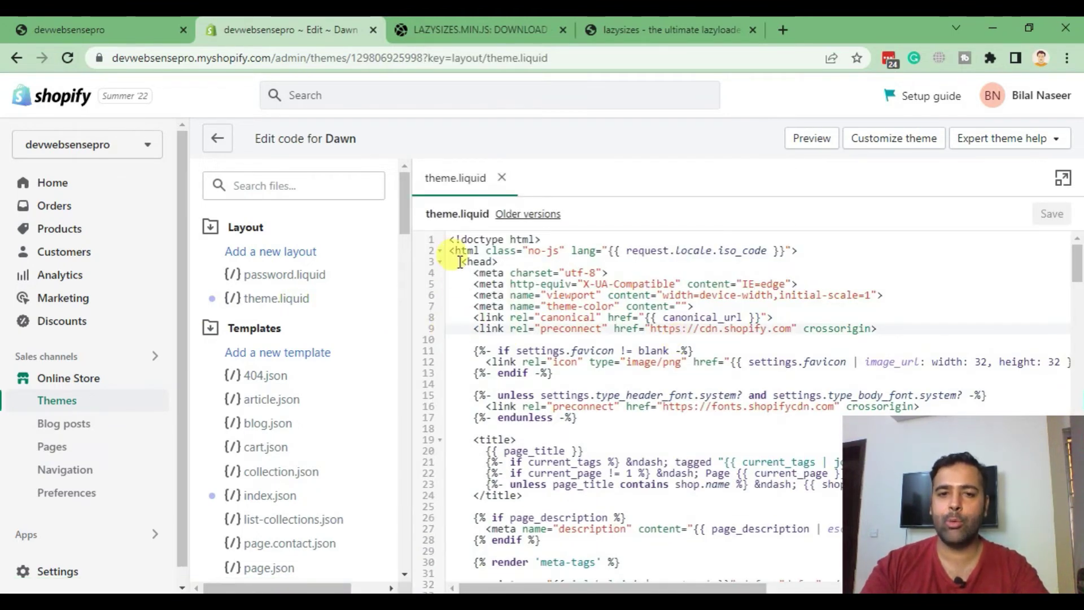
left_click_drag(458, 261, 498, 262)
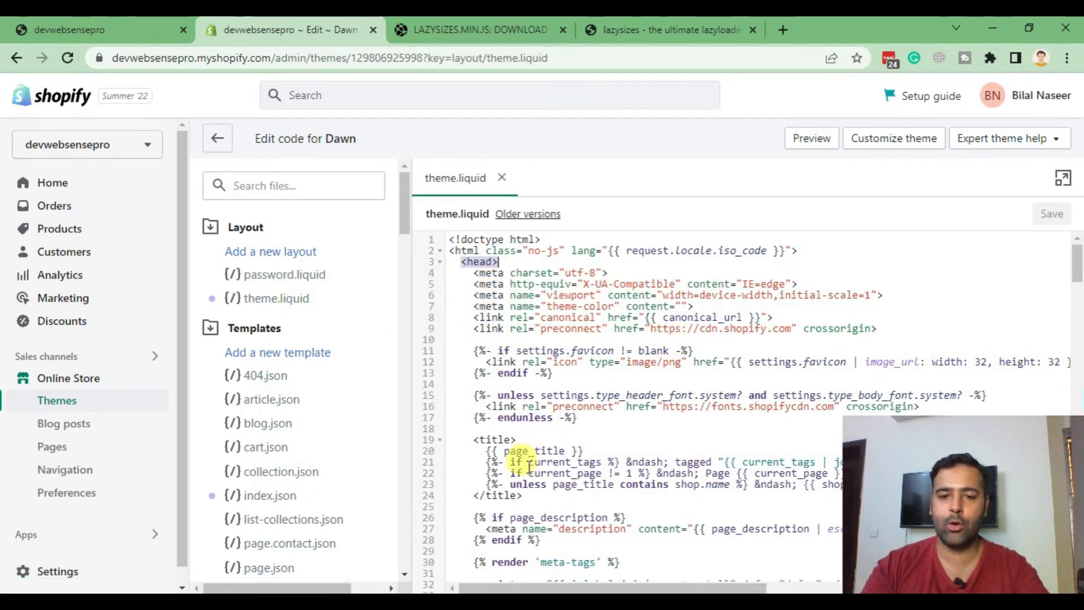
key("alt+Tab")
left_click(496, 256)
Copy the three-line Lazy Loading snippet from Notepad++ to the clipboard.
left_click(60, 107)
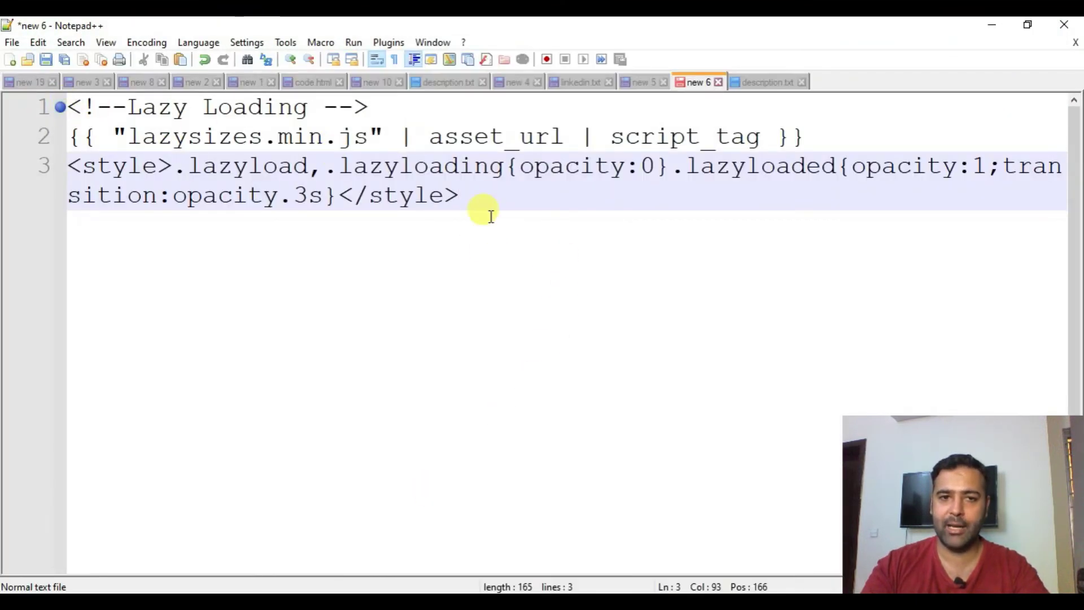
left_click_drag(515, 209, 67, 107)
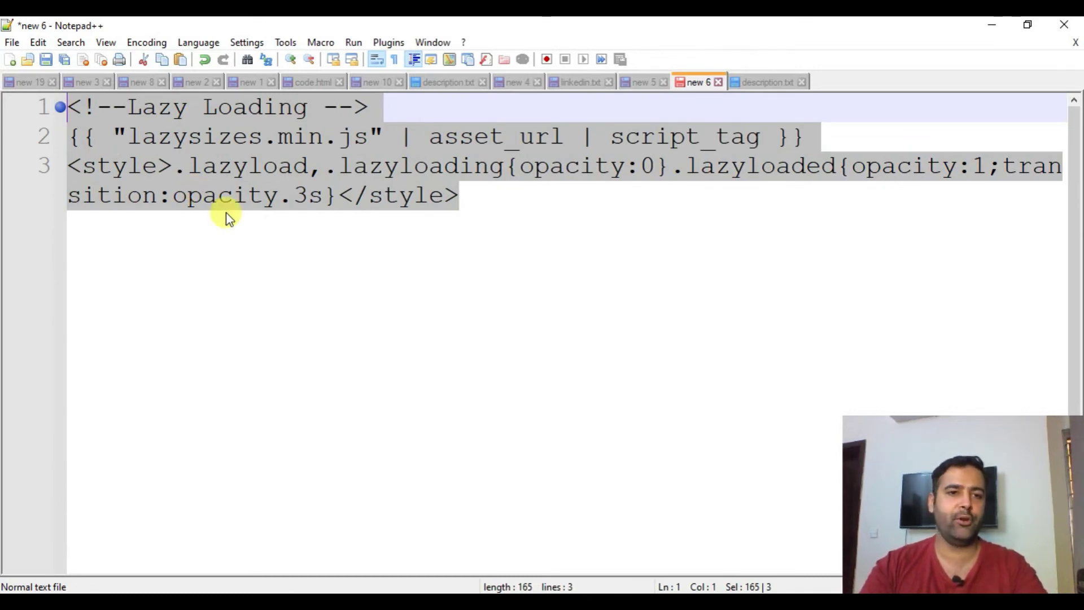
right_click(308, 194)
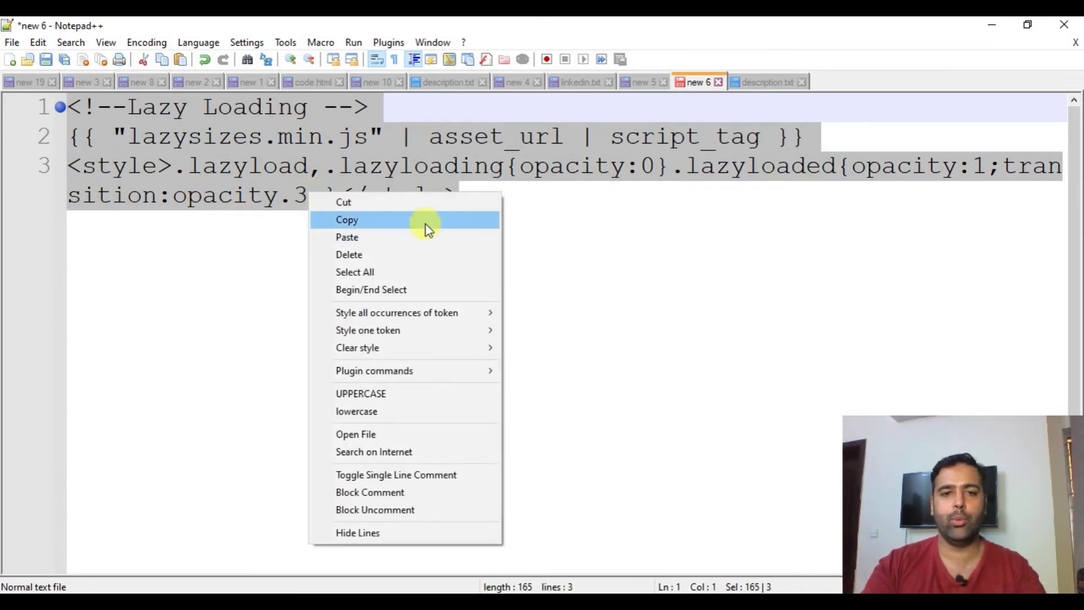
left_click(426, 223)
Paste the Lazy Loading snippet after theme.liquid's preconnect link on line 9 and save.
key("alt+Tab")
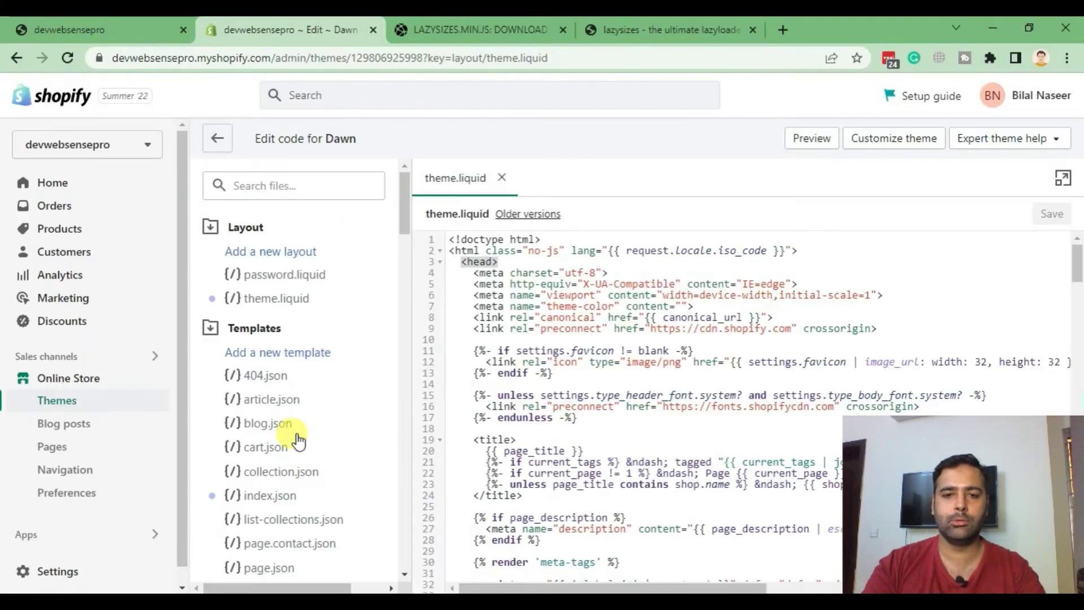
left_click(484, 339)
key("Return")
key("Return")
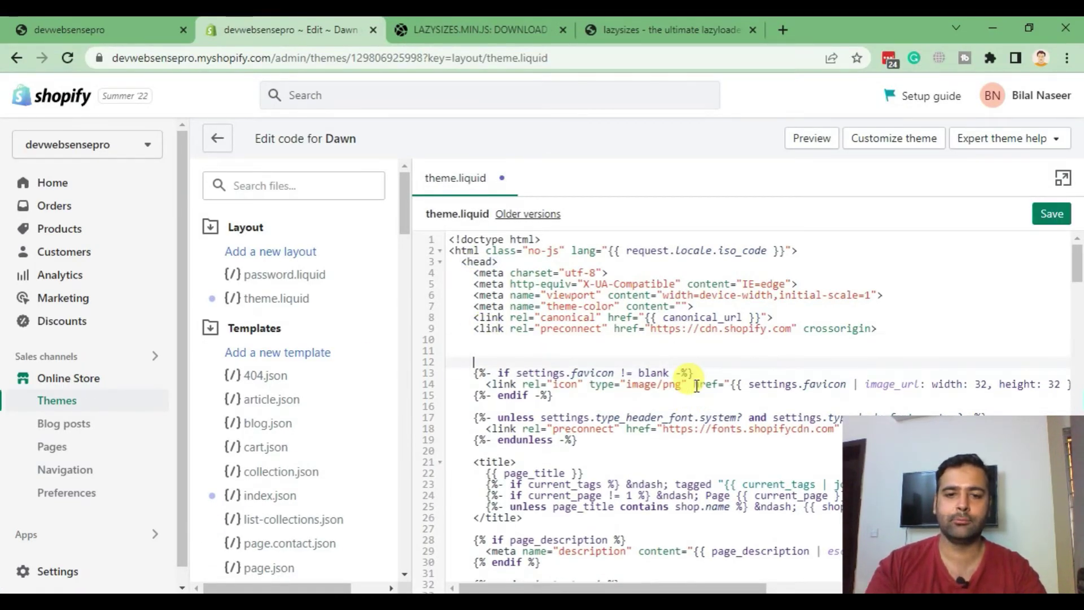
key("ctrl+v")
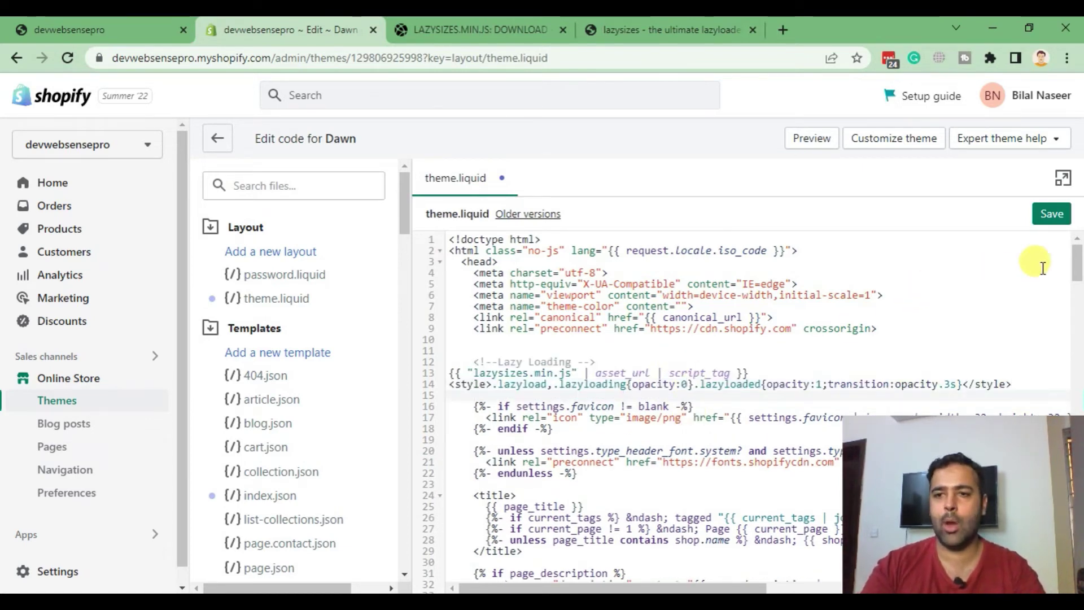
left_click(1052, 214)
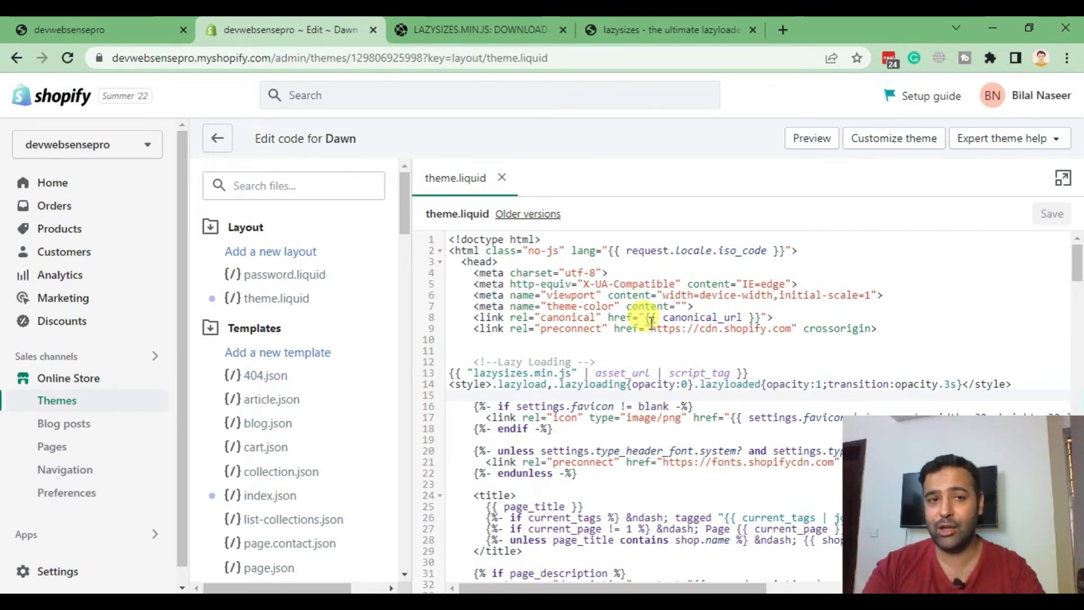
Leave the code editor and open the second Custom Liquid section's settings.
left_click(502, 177)
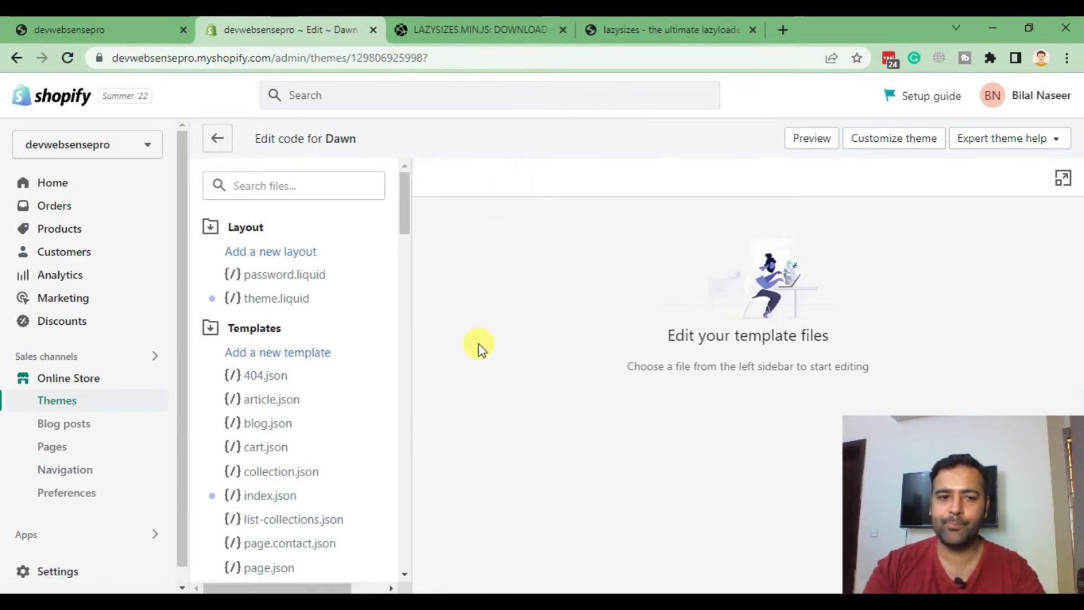
left_click(83, 379)
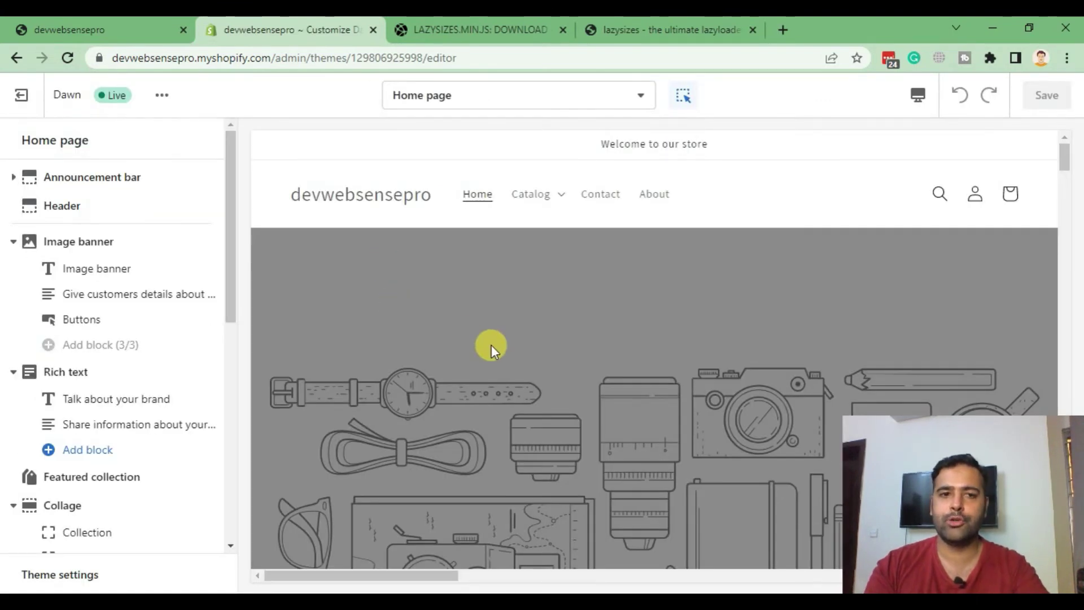
scroll(198, 356, "down", 8)
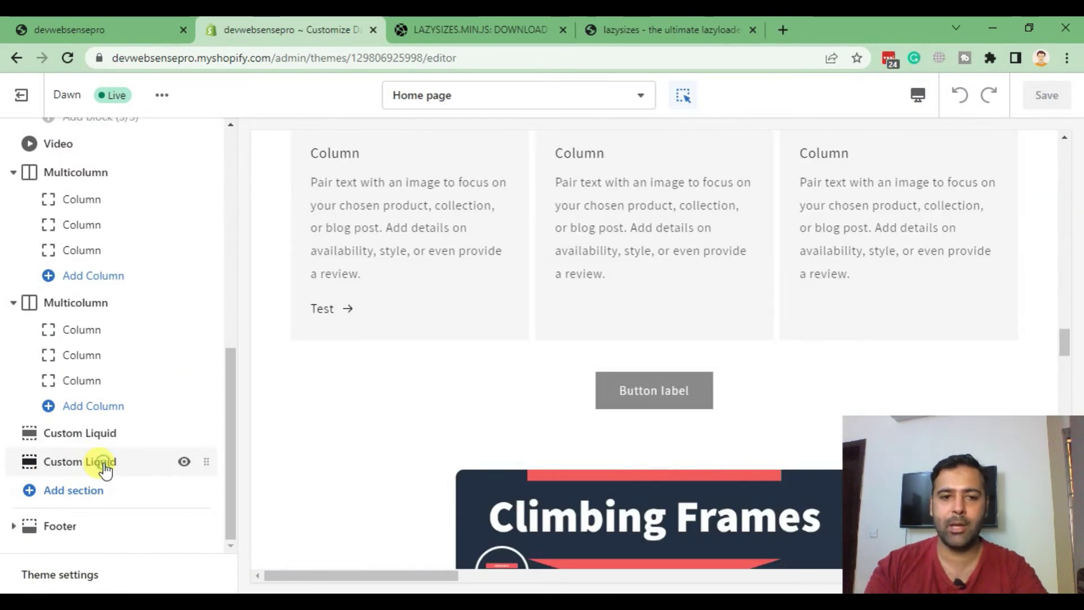
left_click(105, 466)
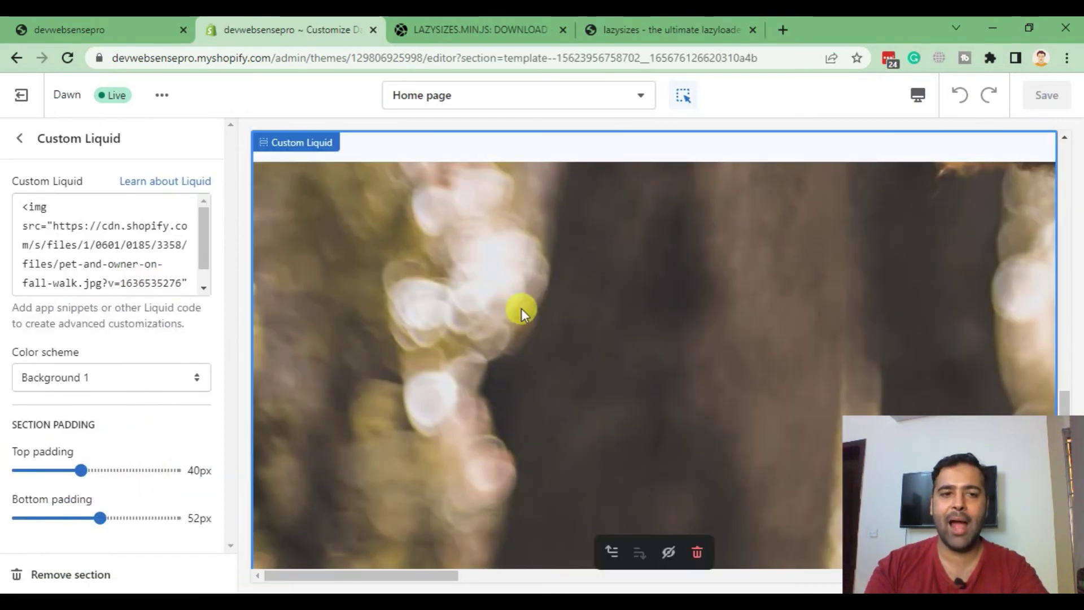
Add a lazyload class to the pet-and-owner image's img tag and save the theme.
scroll(656, 347, "down", 10)
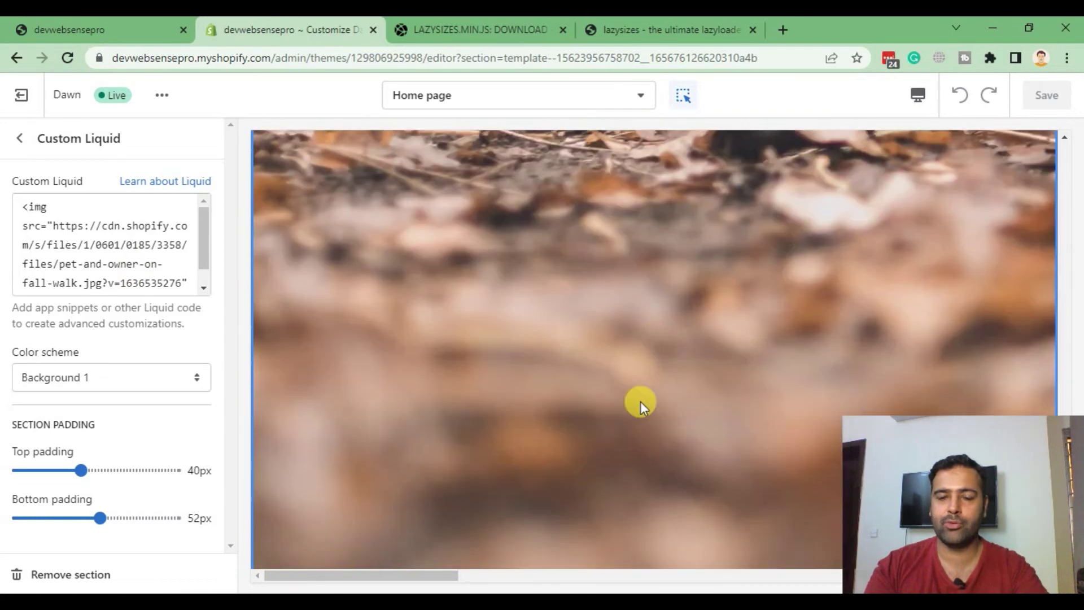
scroll(636, 419, "up", 10)
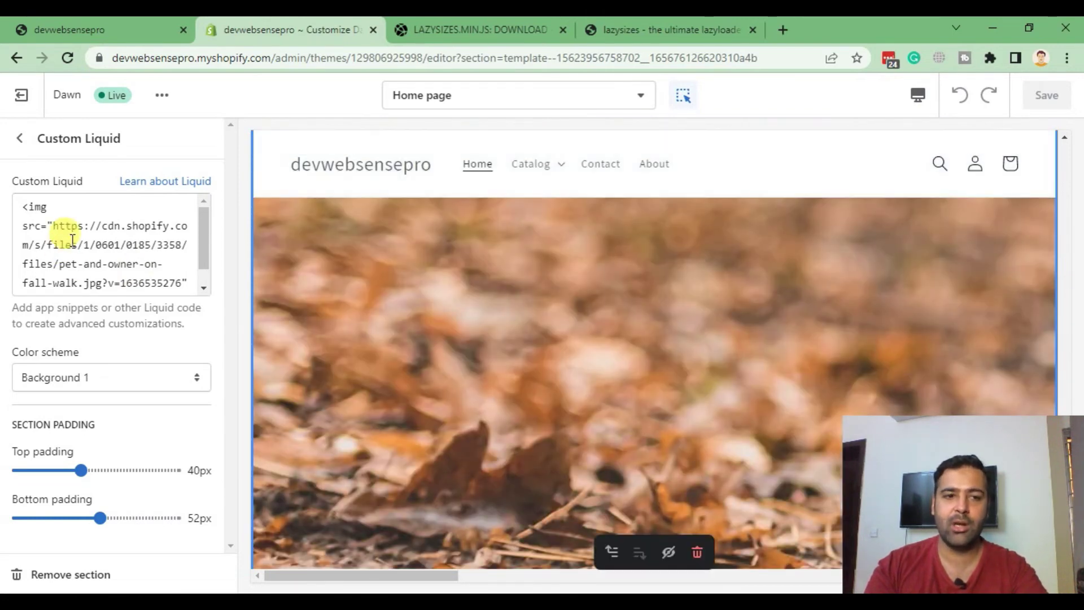
scroll(101, 267, "down", 1)
left_click(109, 283)
key("ctrl+a")
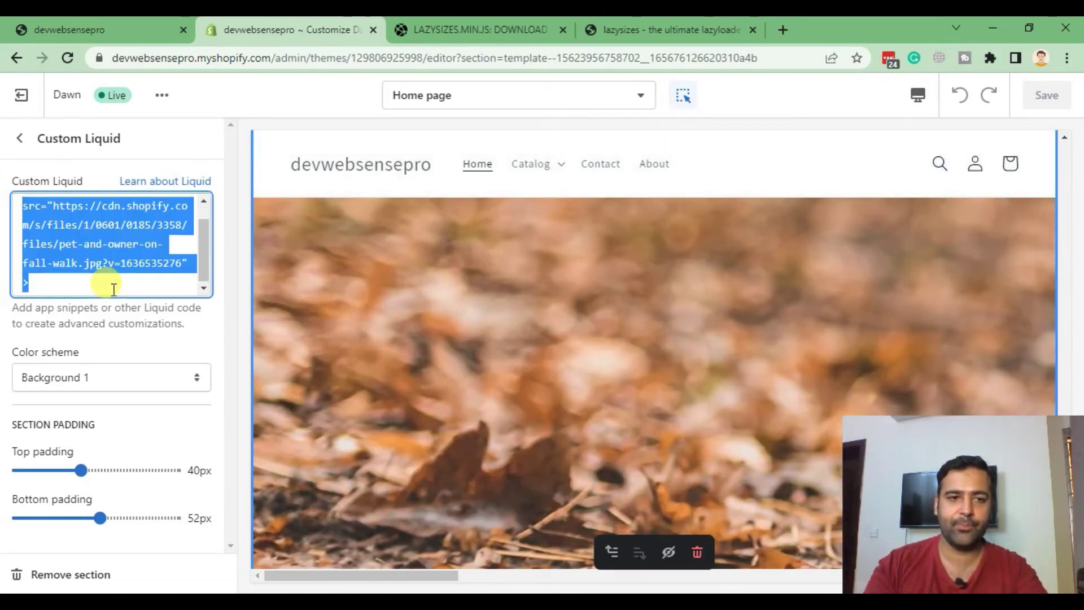
scroll(114, 235, "up", 1)
left_click_drag(201, 225, 200, 274)
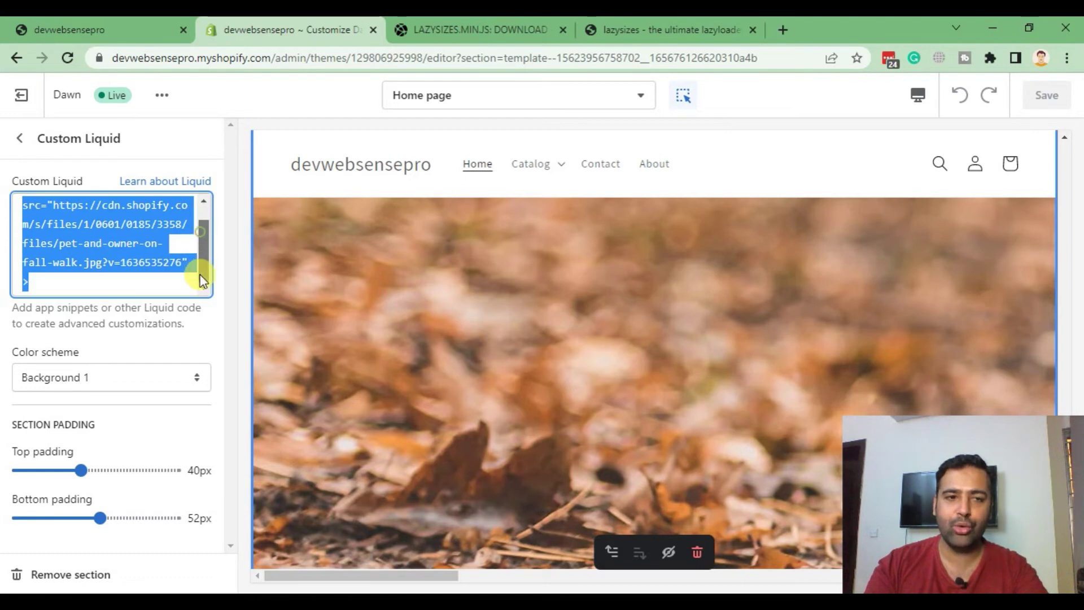
left_click(28, 283)
type("class")
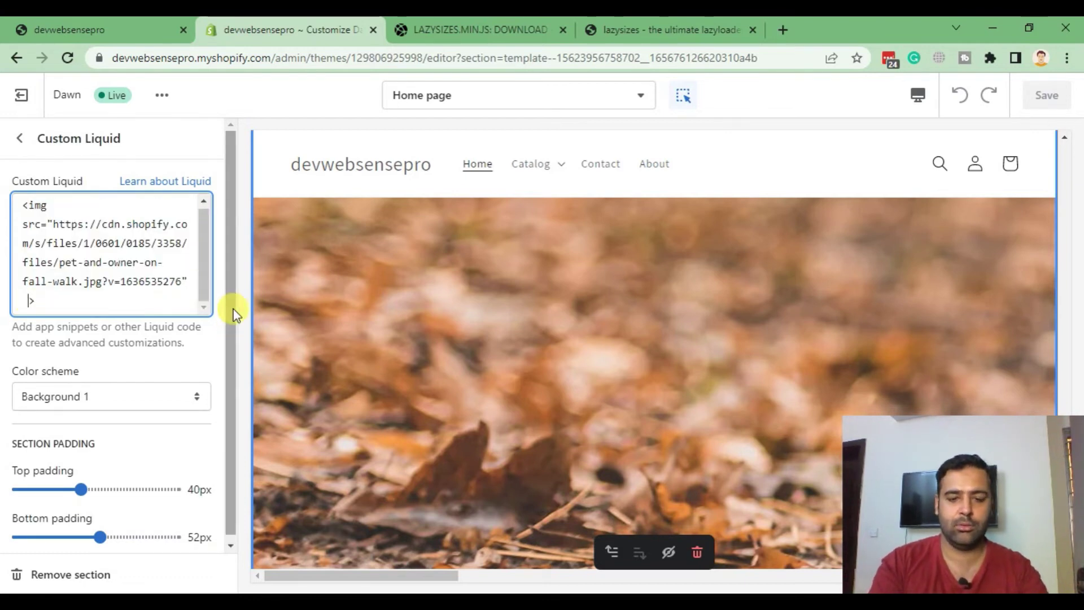
type("=\"lazyload")
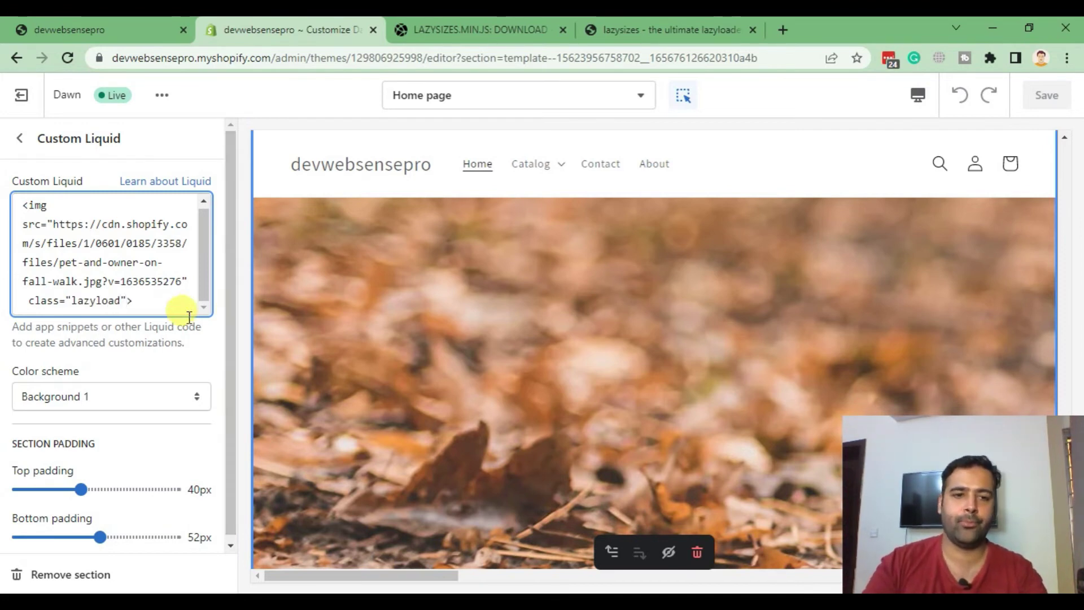
left_click(1039, 104)
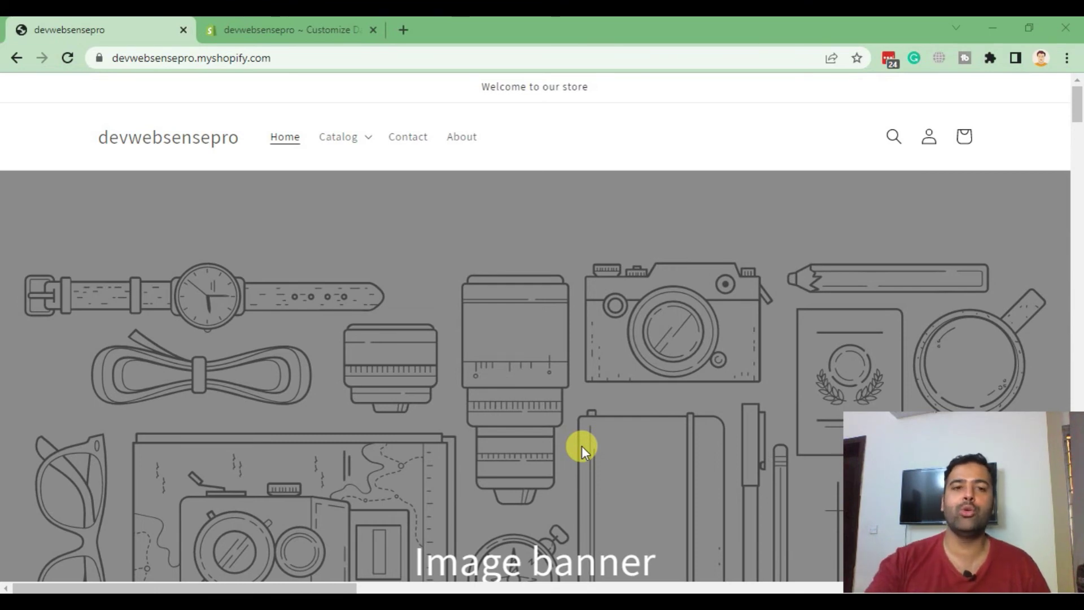
Exit the theme editor and locate the Theme export row on the Themes page.
left_click(247, 36)
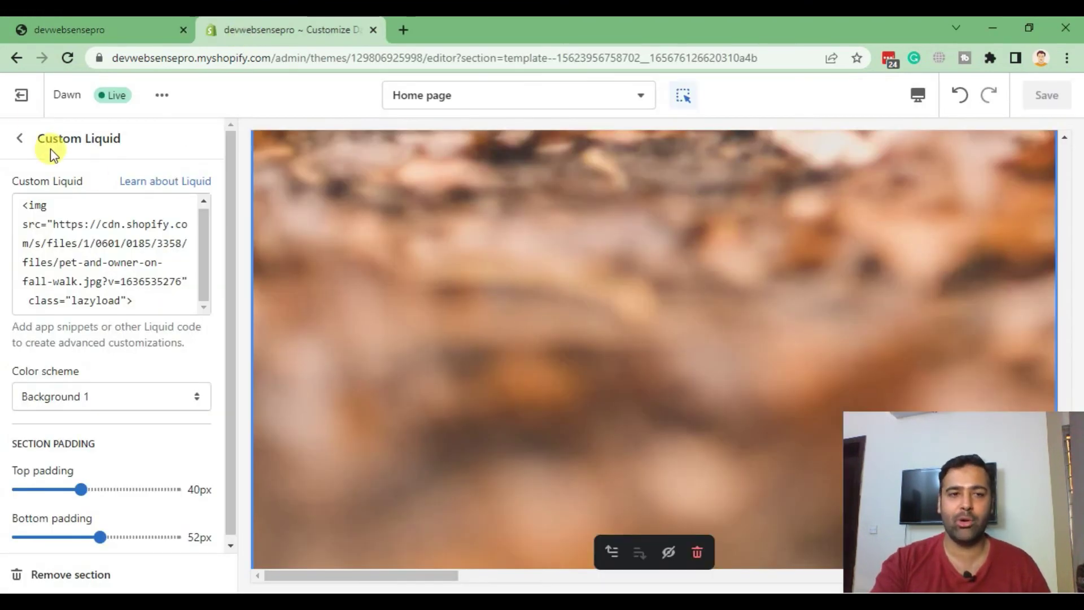
left_click(41, 107)
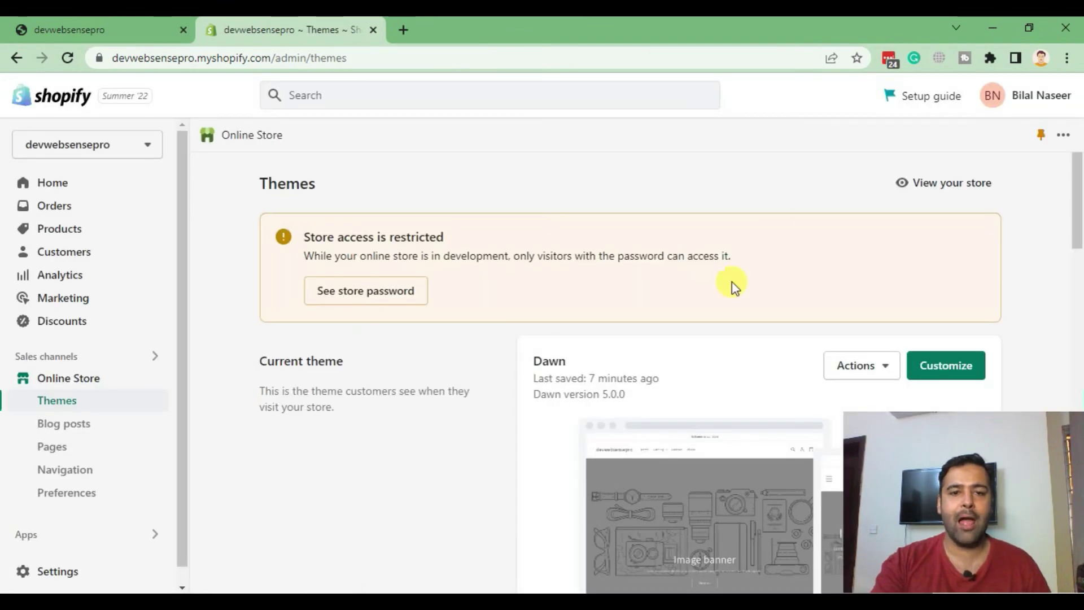
scroll(777, 218, "down", 9)
scroll(440, 225, "down", 5)
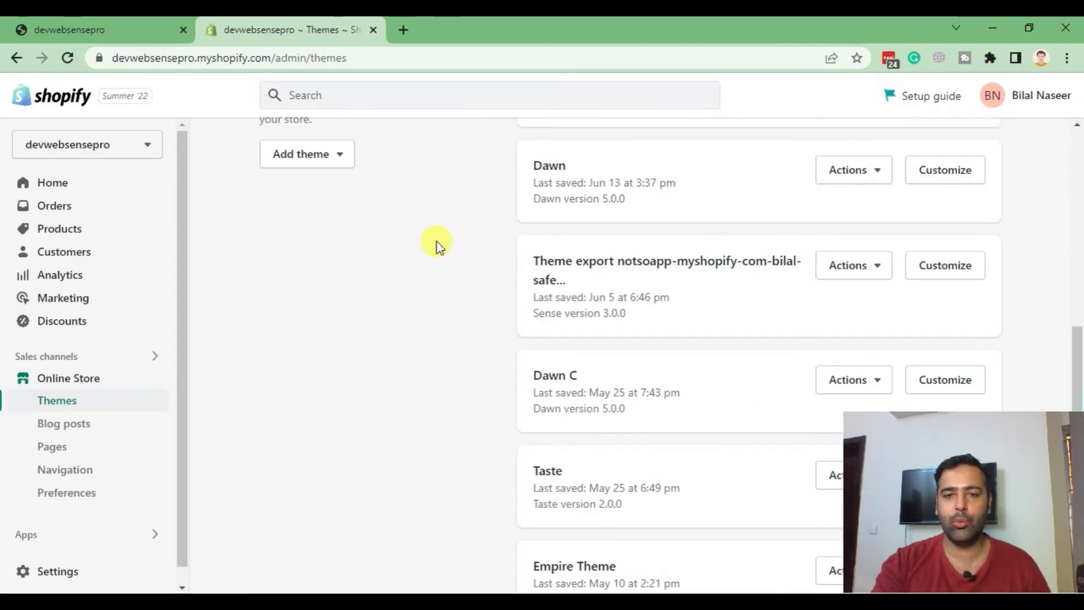
left_click_drag(533, 262, 555, 263)
left_click(574, 277)
Choose Edit code from the exported theme's Actions menu.
left_click(865, 271)
scroll(709, 370, "down", 5)
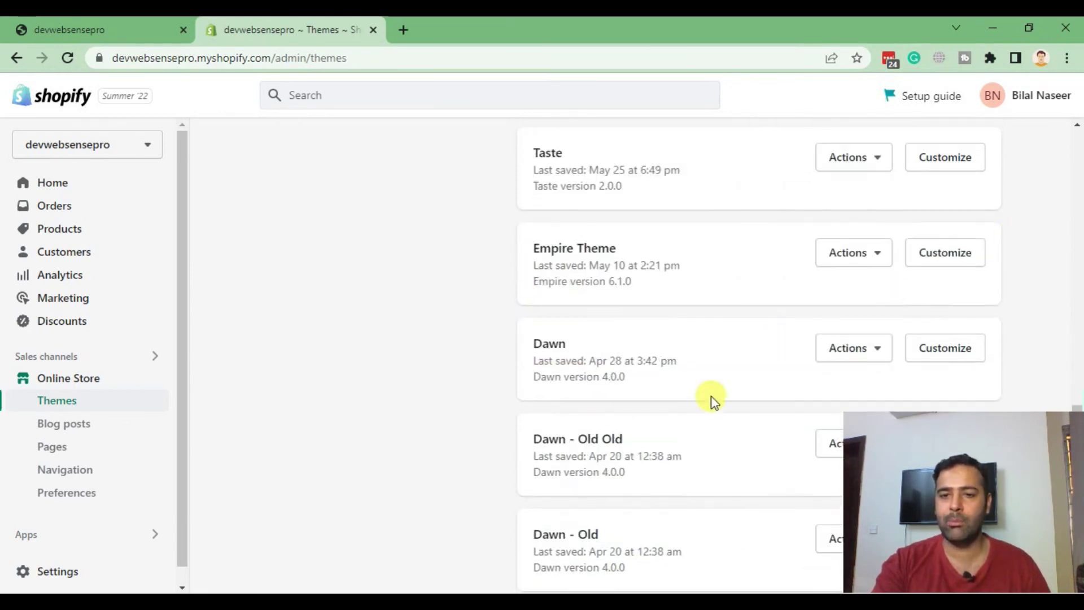
scroll(811, 305, "up", 3)
left_click(870, 224)
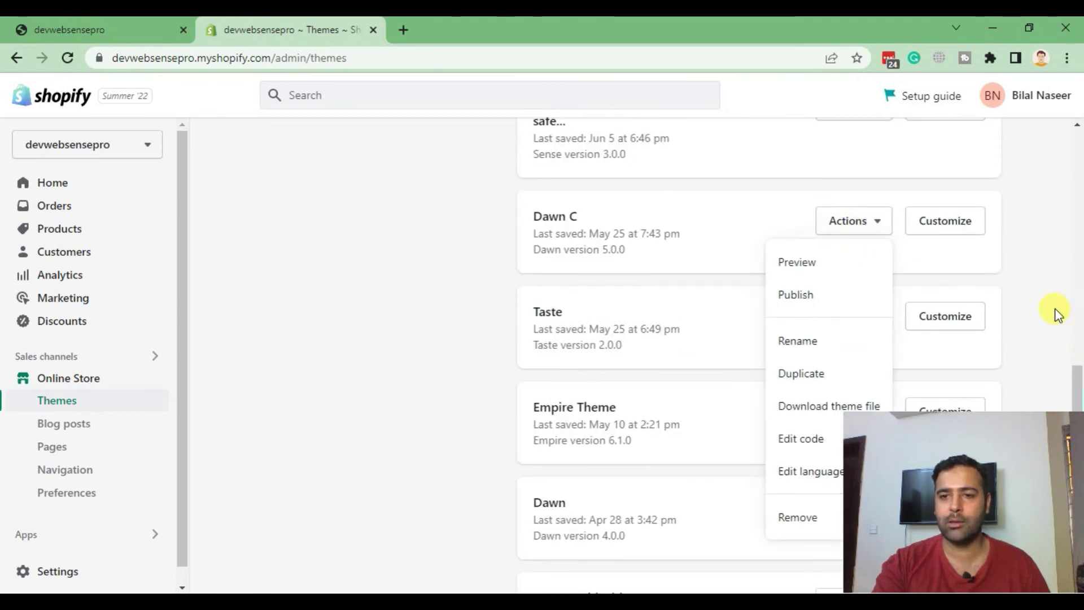
left_click(1037, 306)
scroll(1036, 308, "up", 3)
left_click(864, 272)
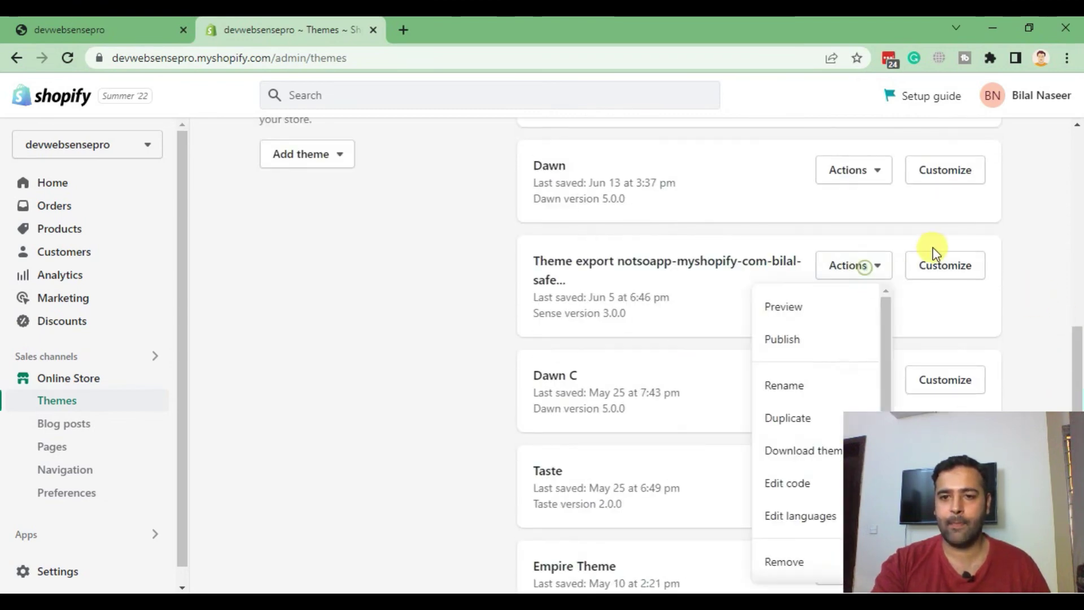
scroll(915, 271, "down", 3)
scroll(1080, 347, "up", 5)
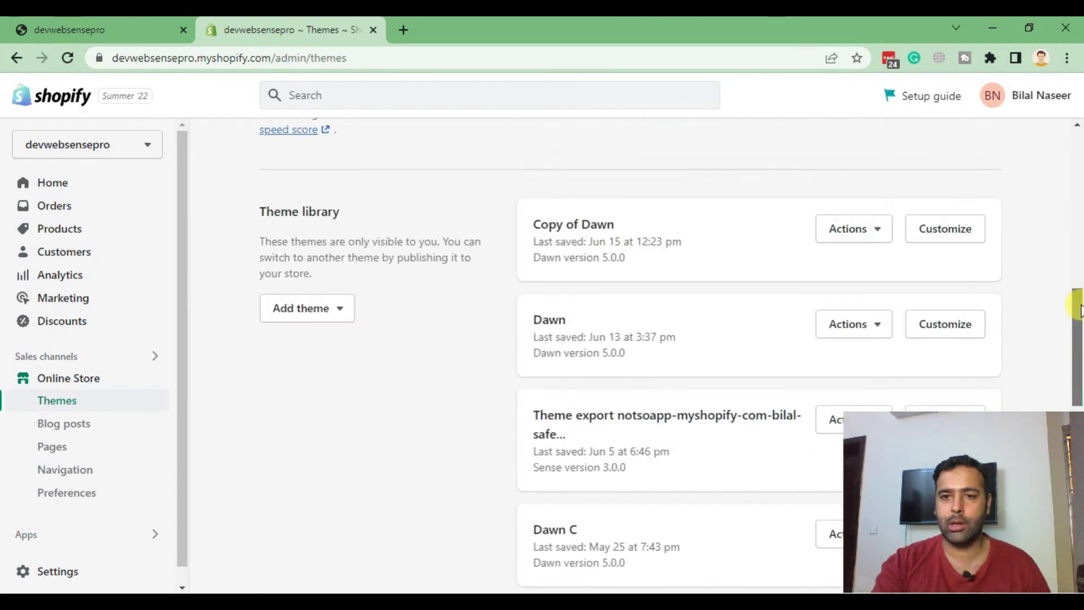
scroll(1080, 356, "down", 4)
scroll(1080, 361, "down", 1)
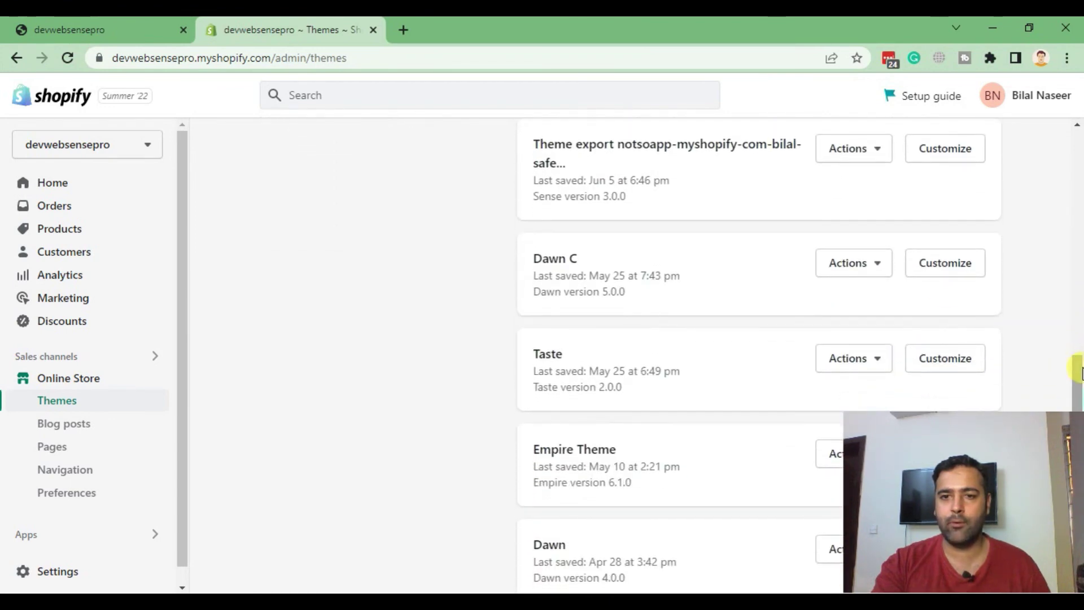
left_click(870, 153)
left_click(776, 367)
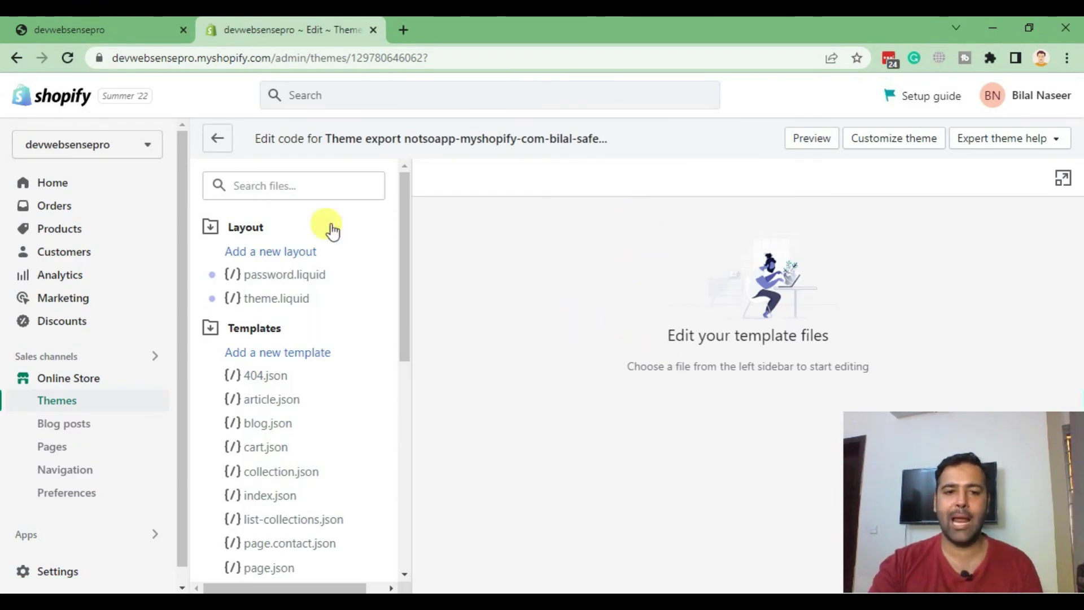
Open the exported theme's theme.liquid and search it for 'include'.
left_click(291, 300)
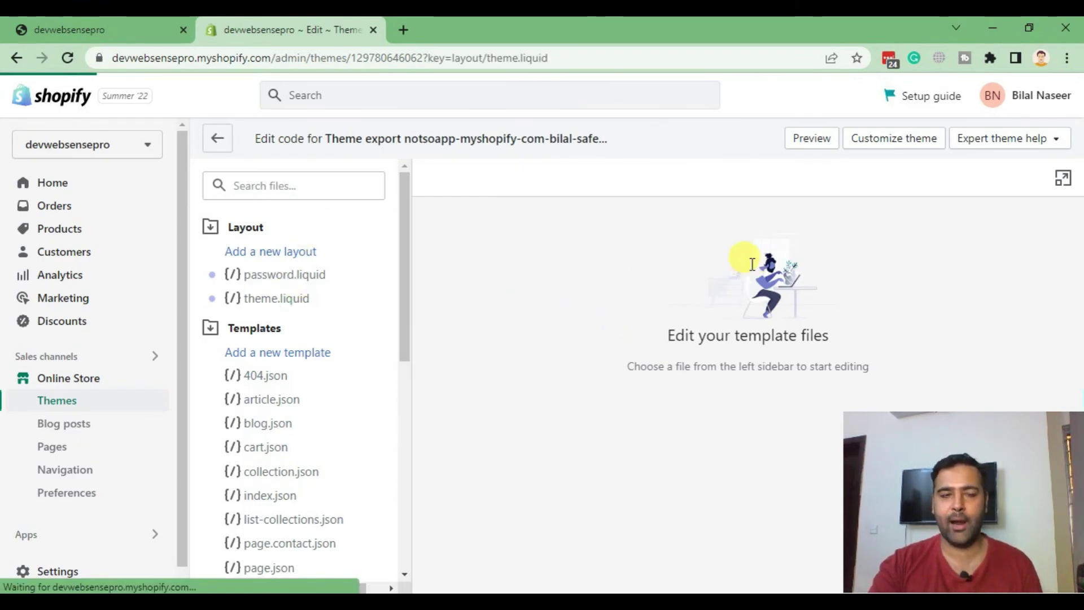
key("ctrl+f")
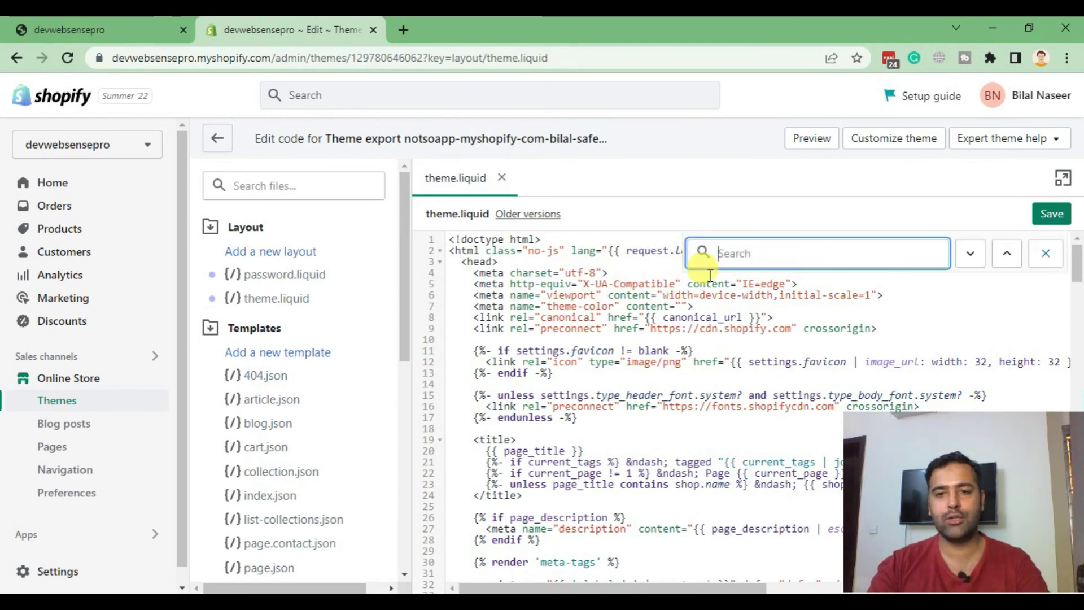
type("include")
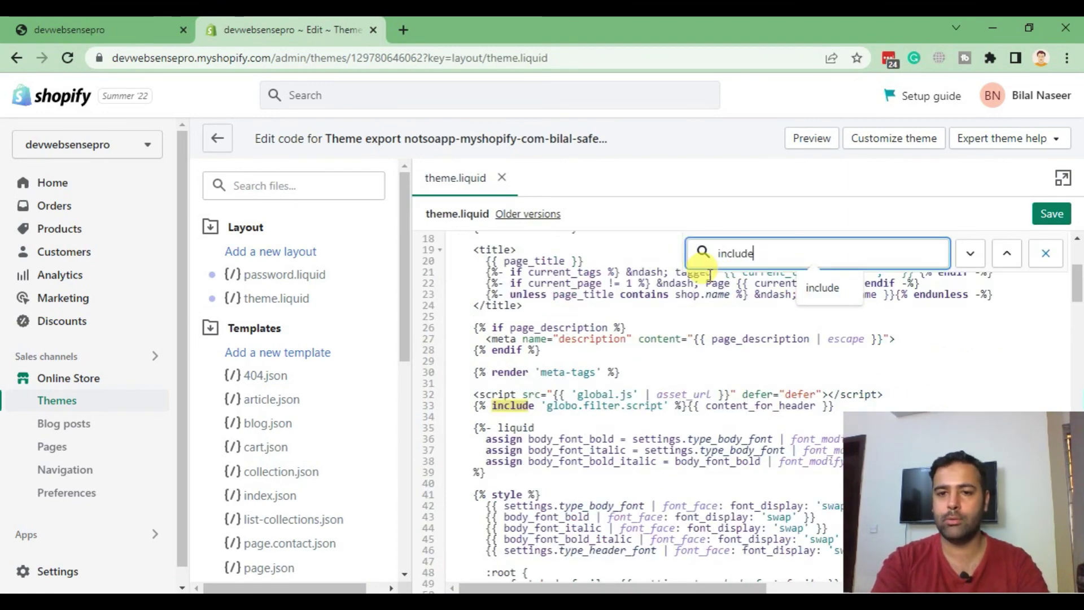
key("Return")
scroll(668, 300, "down", 3)
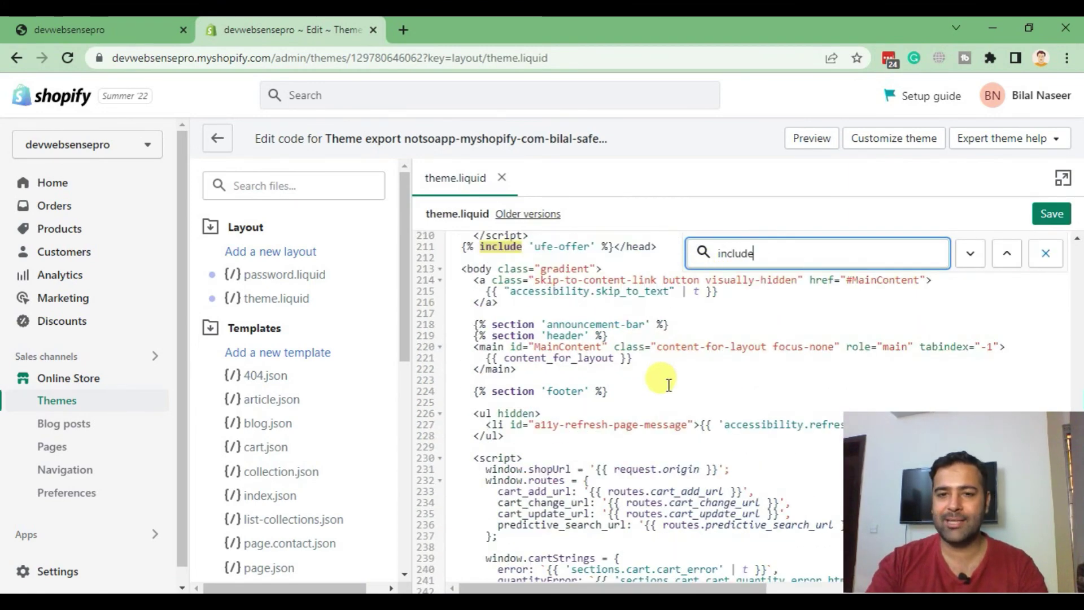
scroll(659, 375, "up", 6)
scroll(668, 384, "down", 3)
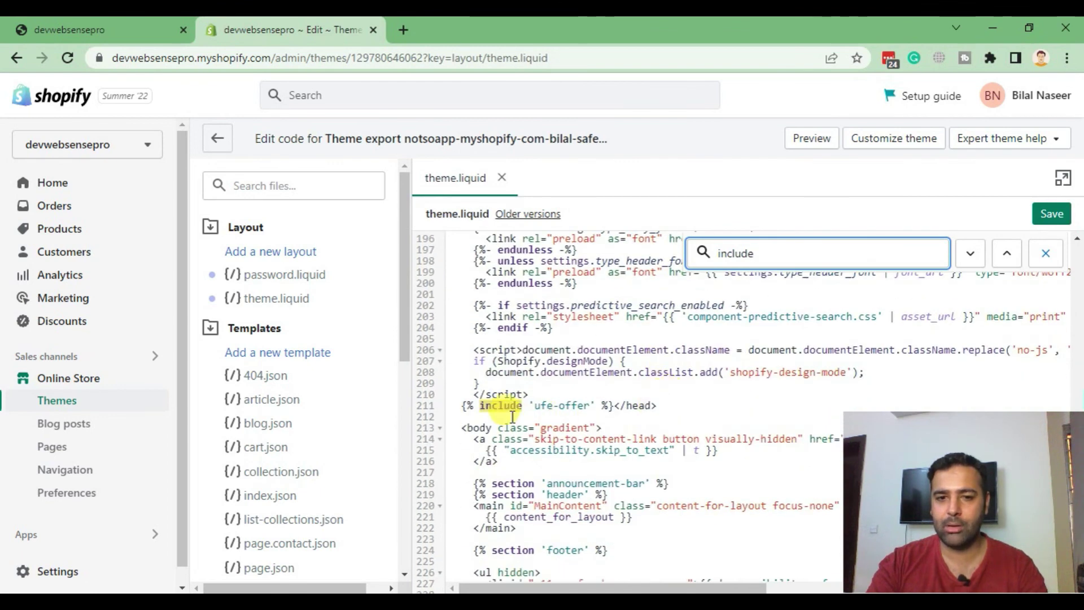
Step to the ufe-offer and globo.filter.action include matches on lines 211 and 261.
left_click(547, 406)
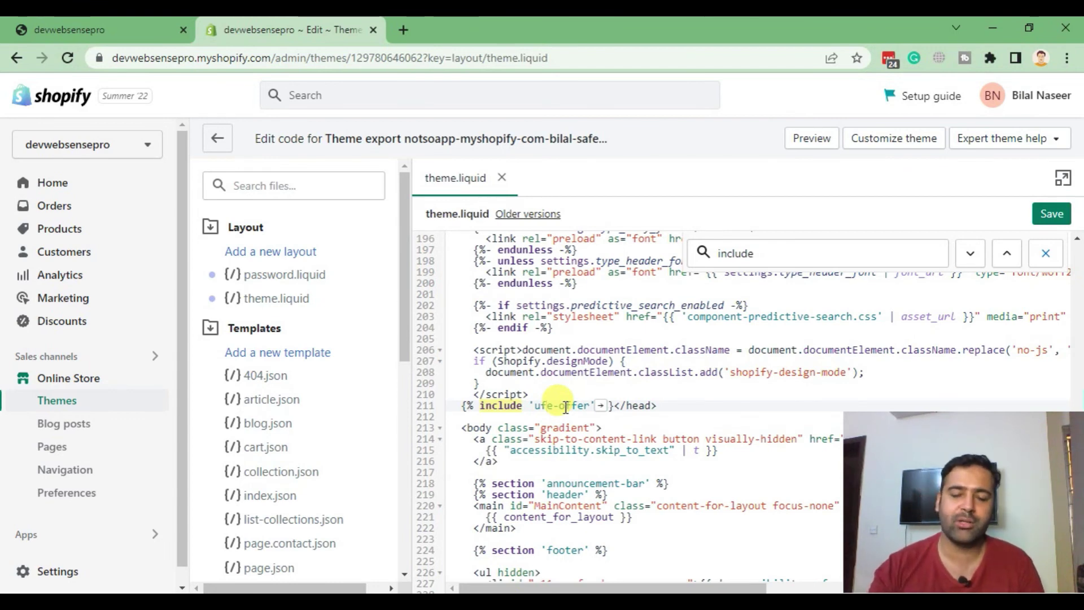
left_click(776, 253)
key("Return")
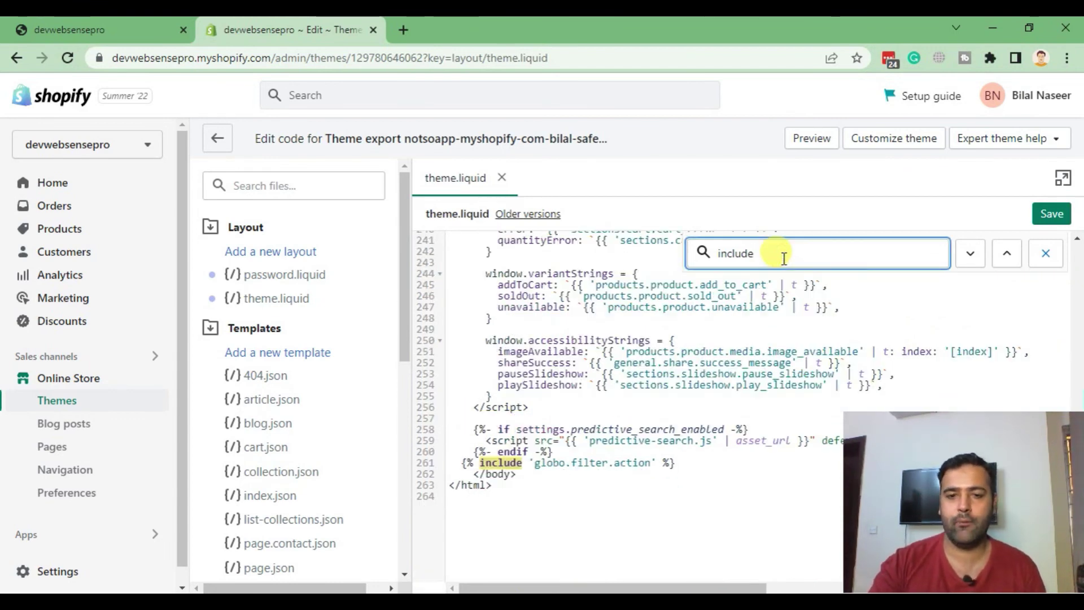
left_click_drag(535, 465, 651, 463)
left_click(580, 463)
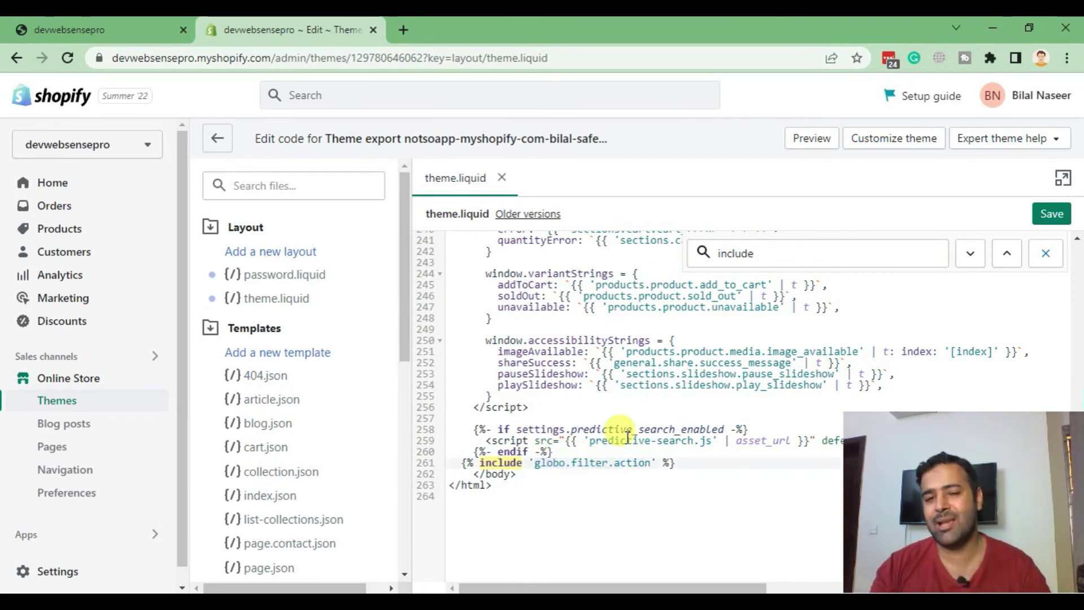